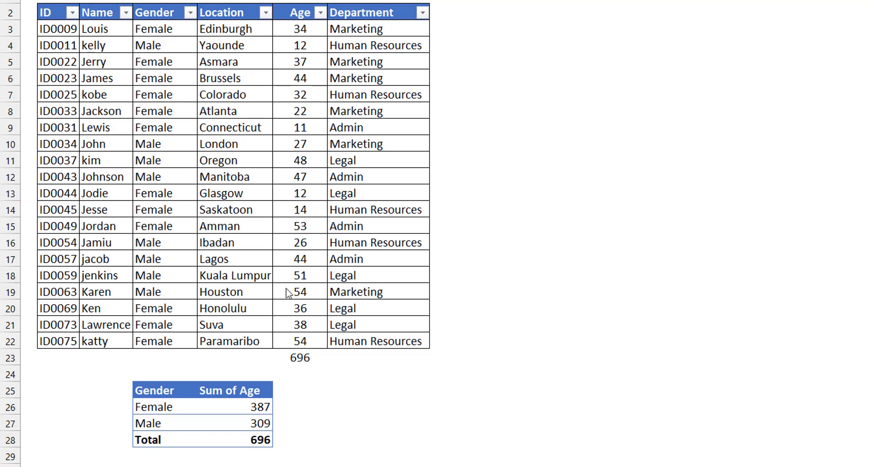
Point out the pivot's Female (387) and Male (309) age totals
click(232, 407)
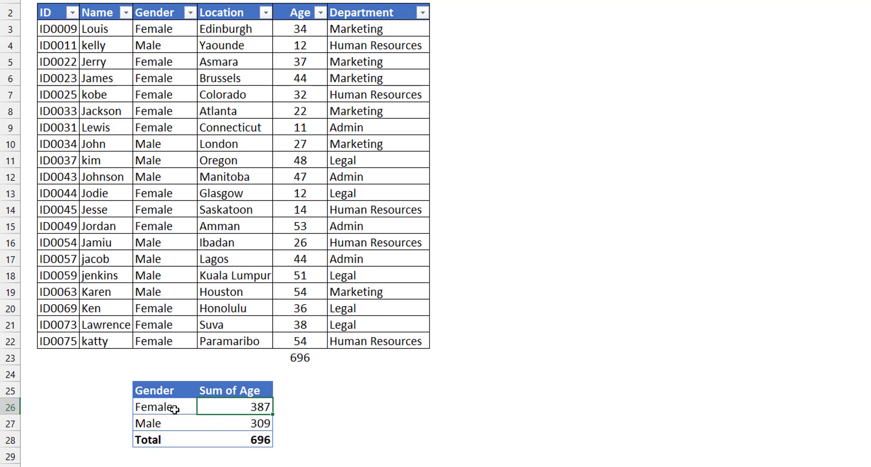
click(241, 428)
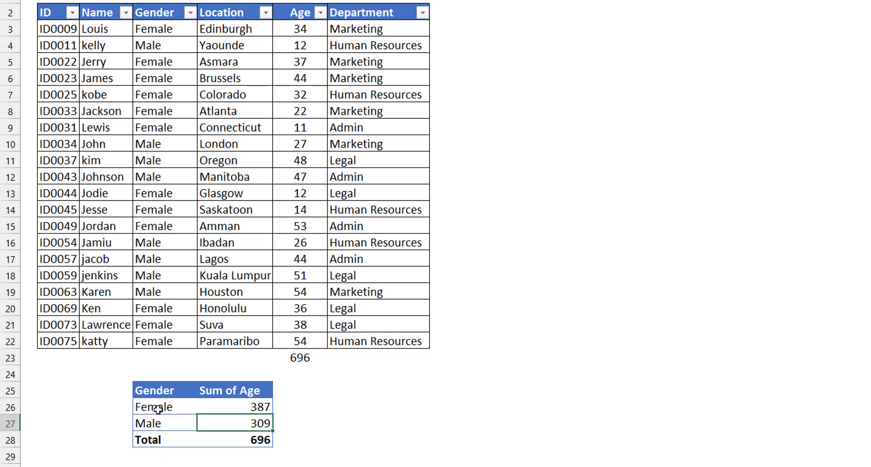
click(422, 32)
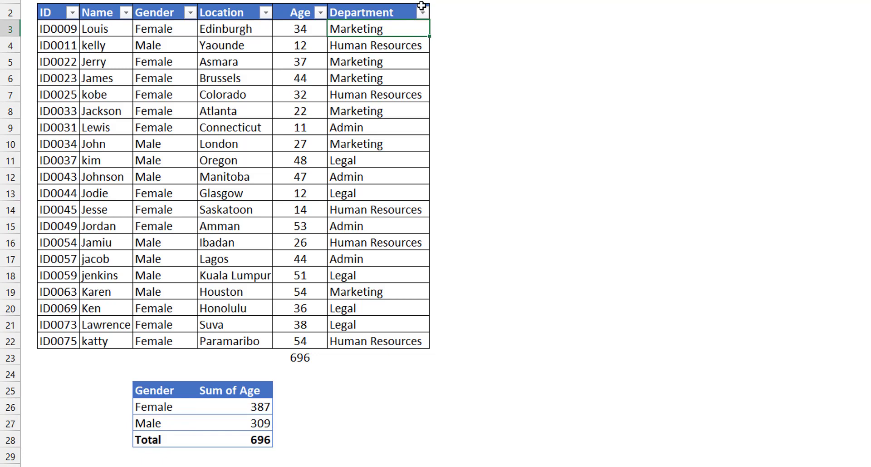
Filter Department to Marketing by searching 'marke', then clear the Department filter
click(423, 13)
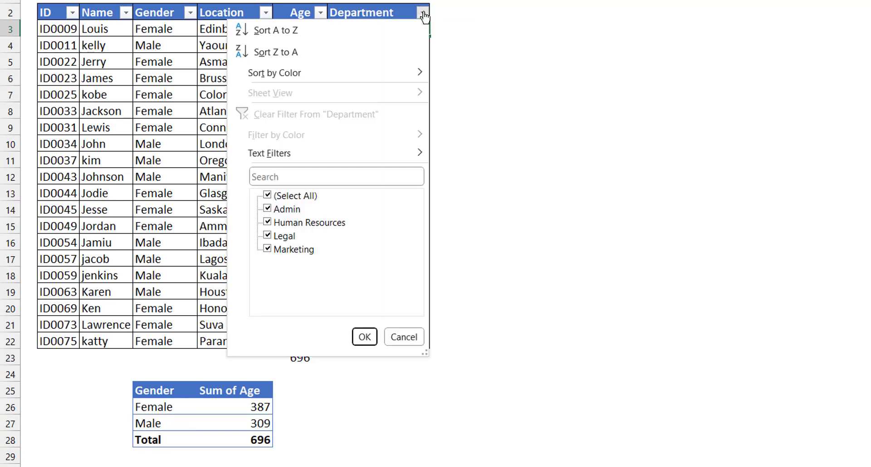
click(312, 176)
text(marke)
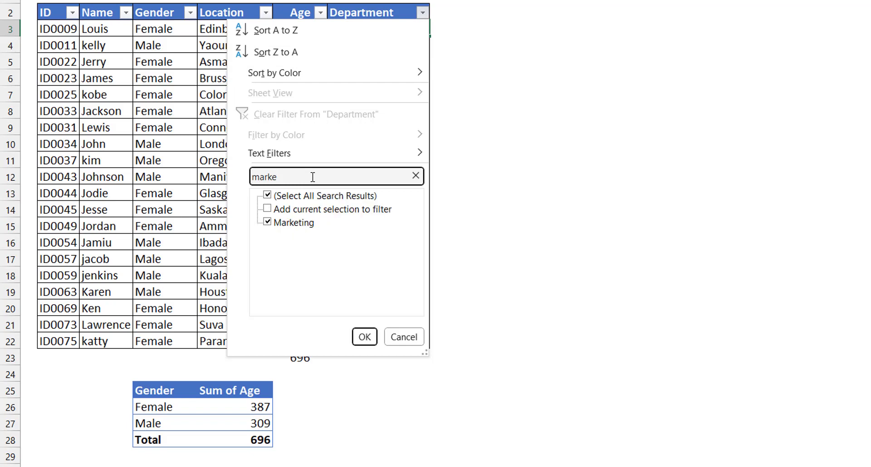
key(Return)
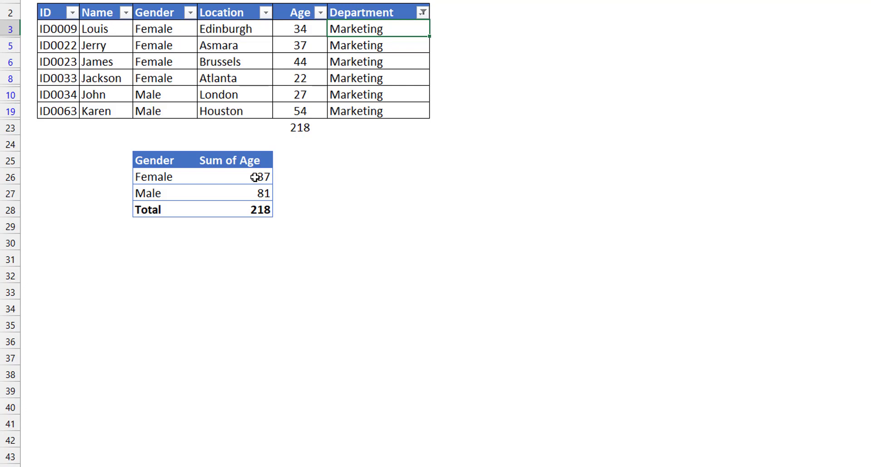
click(423, 13)
click(352, 115)
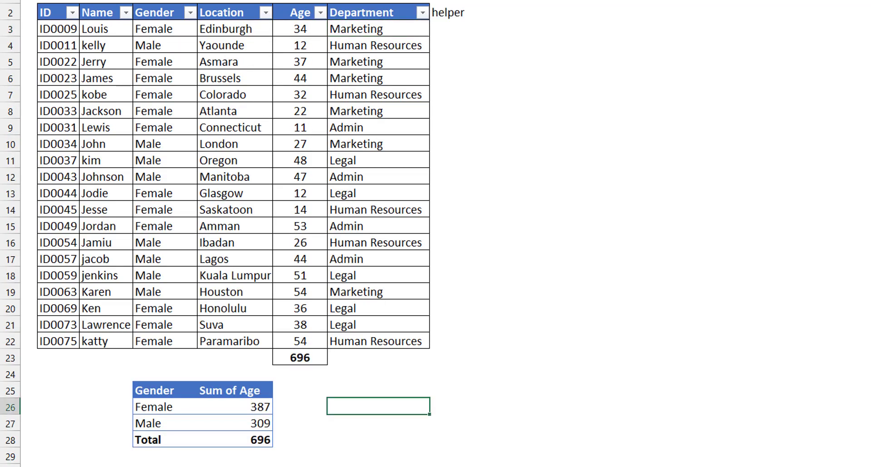
click(409, 35)
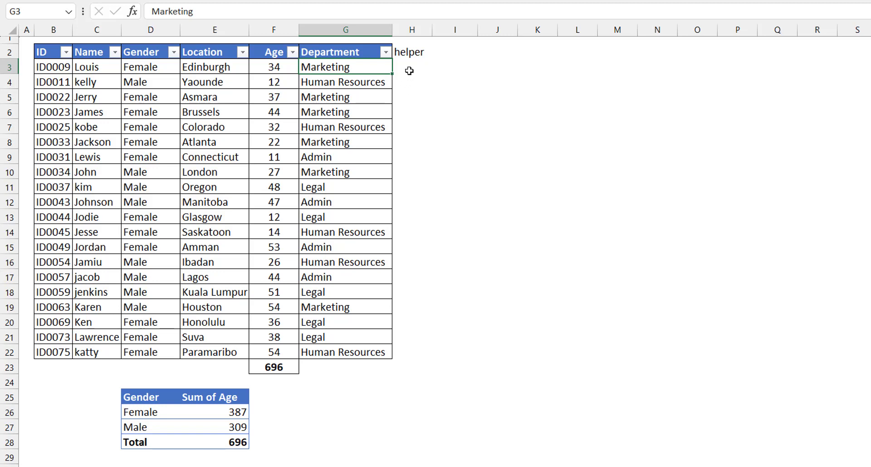
click(404, 68)
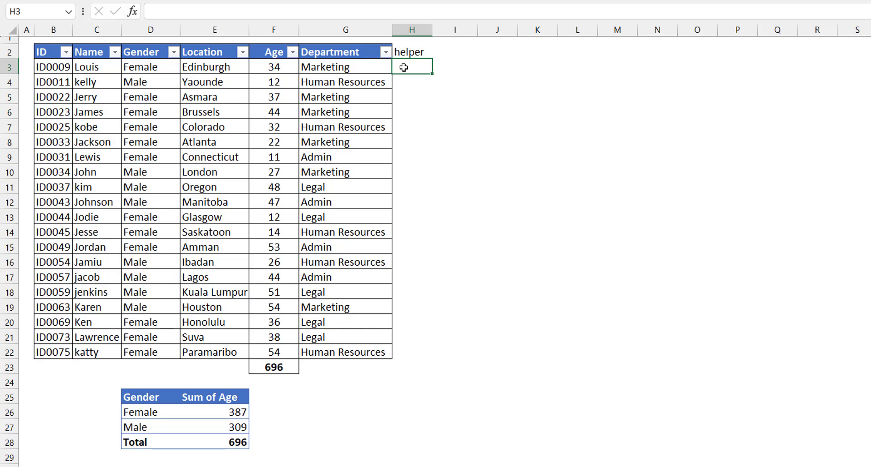
Enter =SUBTOTAL(103,G3) in H3, using the 103 - COUNTA function number
text(=subtot)
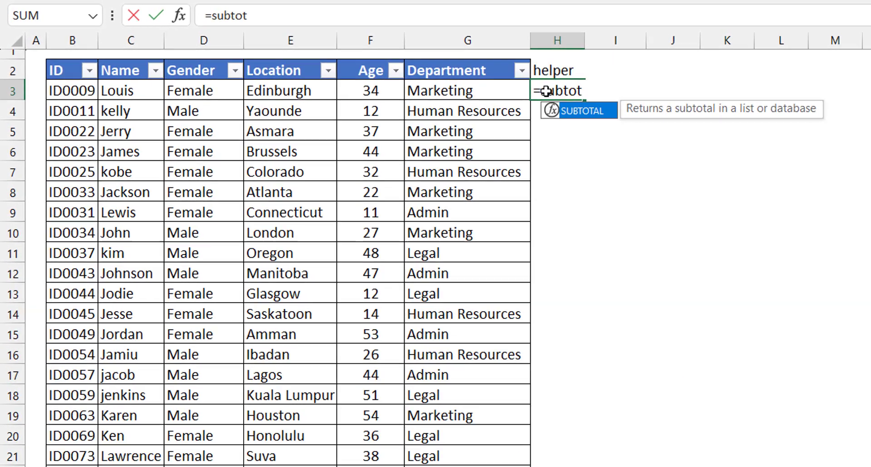
key(Tab)
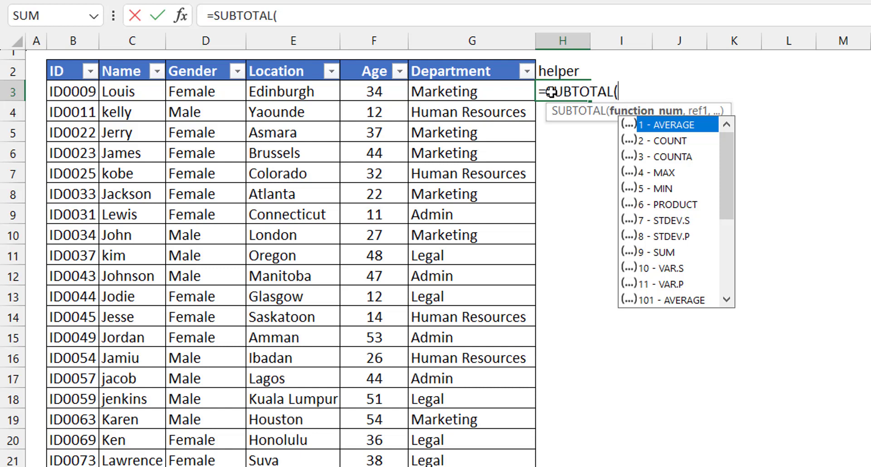
key(Down)
key(Down)
key(Down)
key(Down)
key(Down)
key(Down)
key(Down)
key(Down)
key(Down)
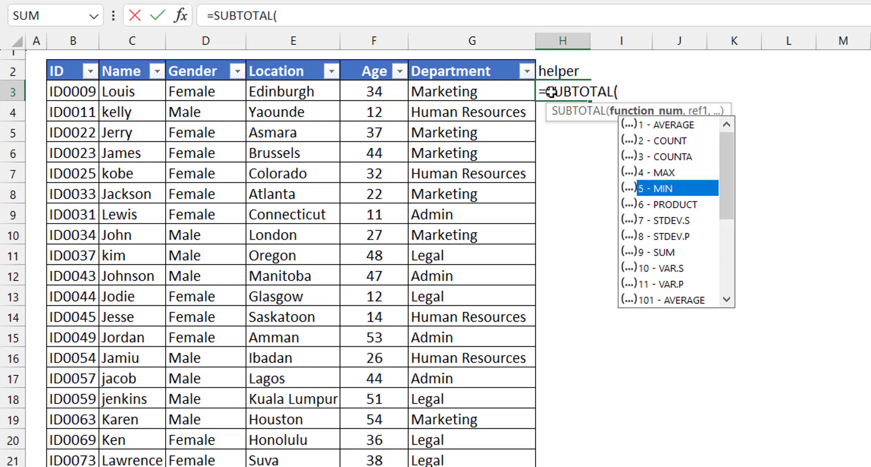
key(Down)
key(Down)
key(Down)
key(Down)
key(Down)
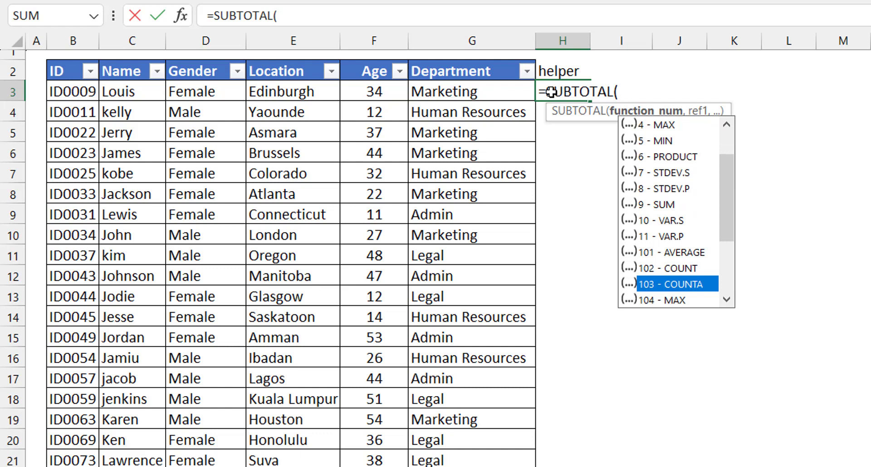
key(Tab)
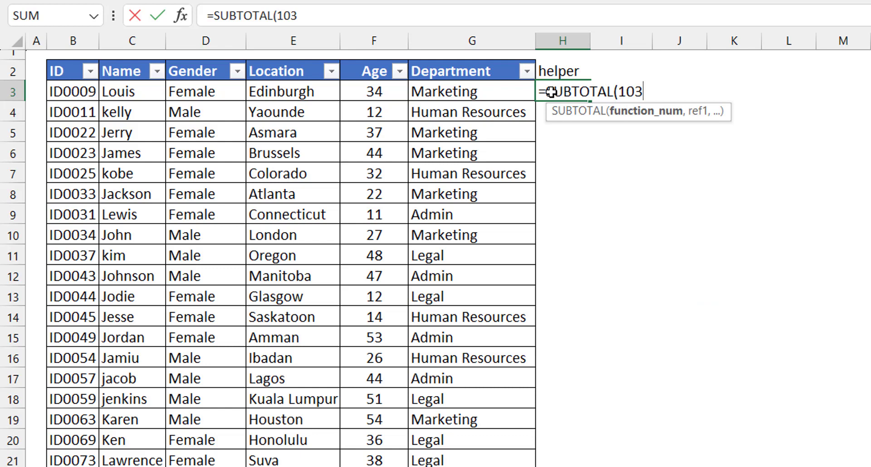
text(,)
key(Left)
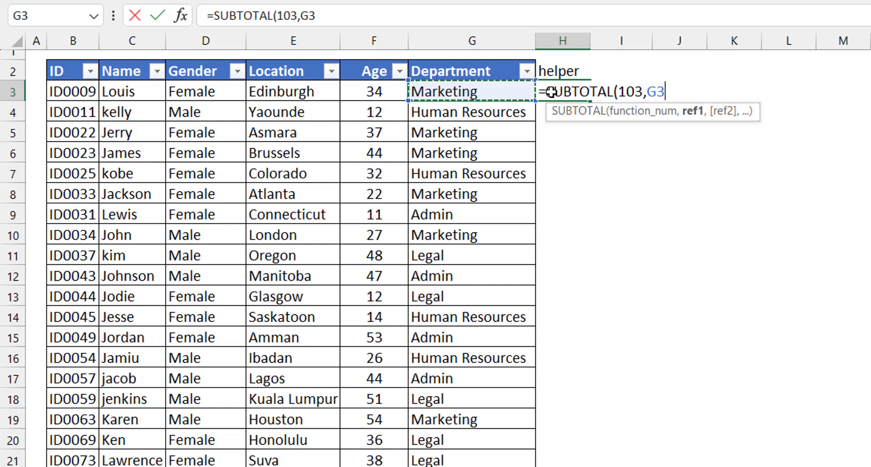
text())
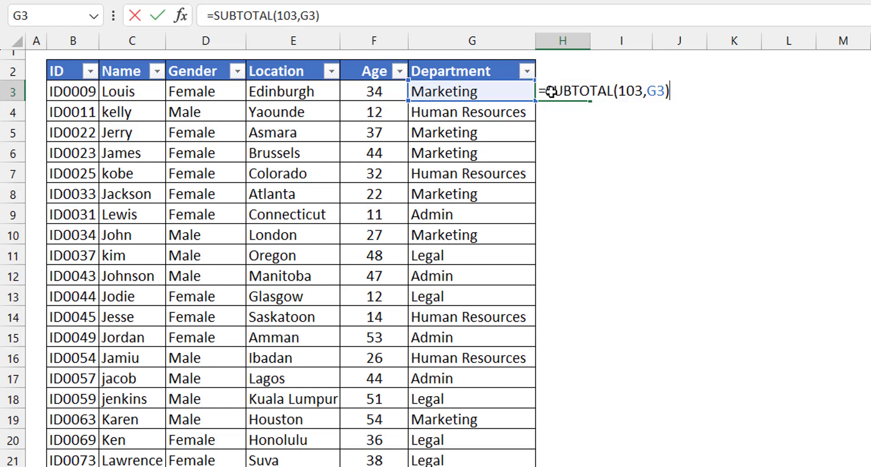
key(ctrl+Return)
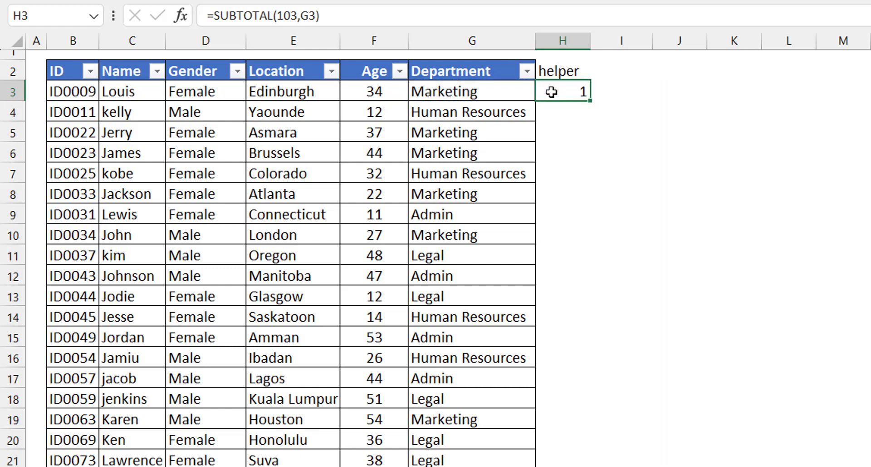
Fill the helper formula down to row 22 and add Row Number and HiddenFlag headings in G25:H25
double_click(592, 99)
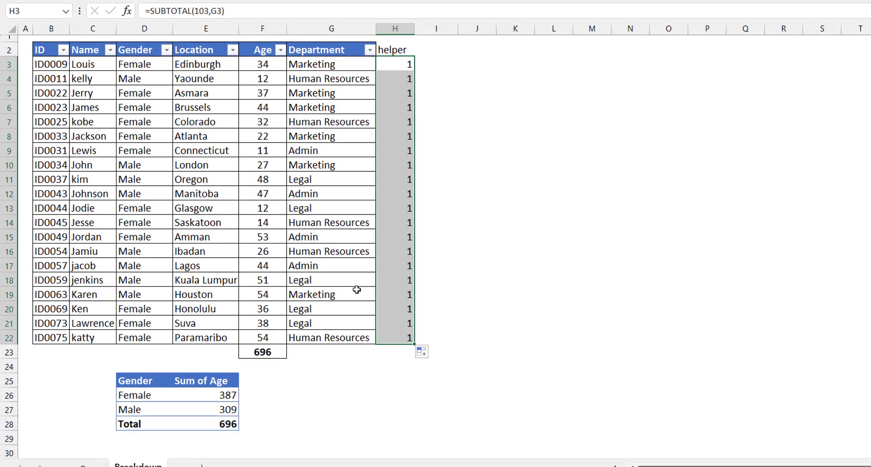
click(345, 375)
text(Row)
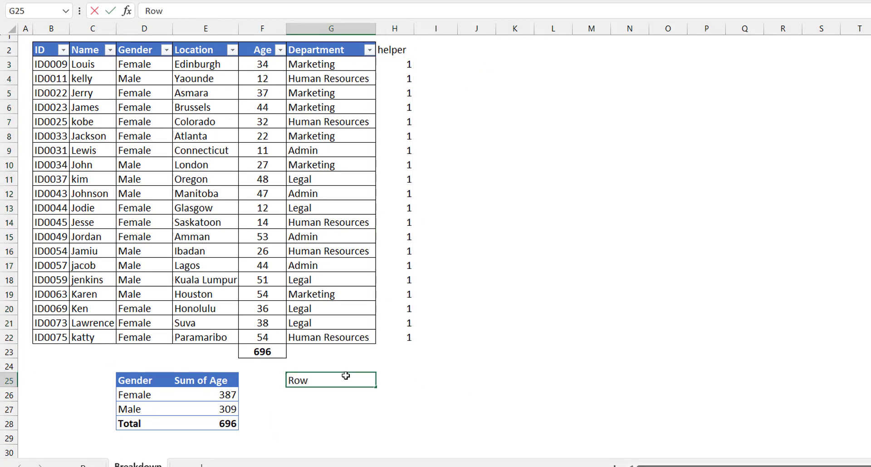
text( Number)
key(Tab)
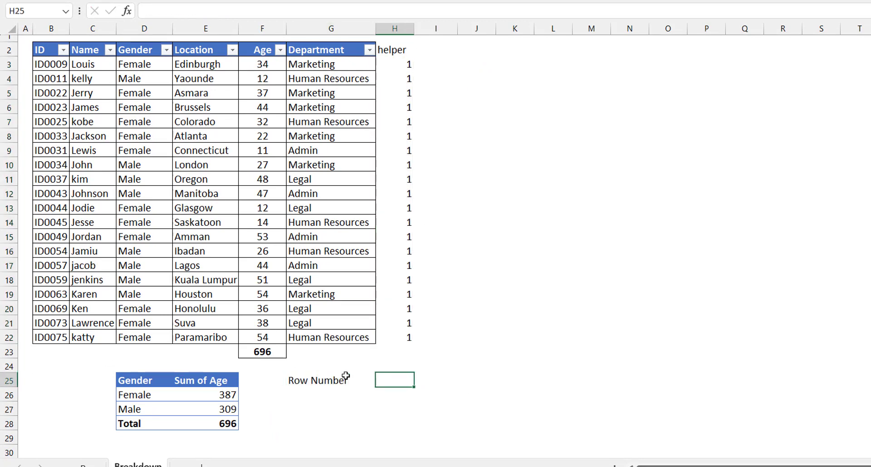
text(HiddenFlag)
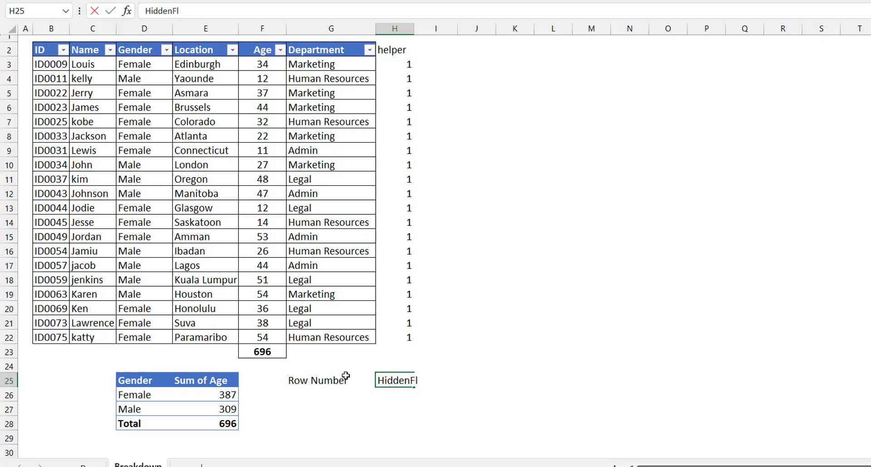
key(Return)
Enter =H3:H22 in H26 to list the helper column's flags
text(=)
key(Up)
key(Up)
key(Up)
key(Up)
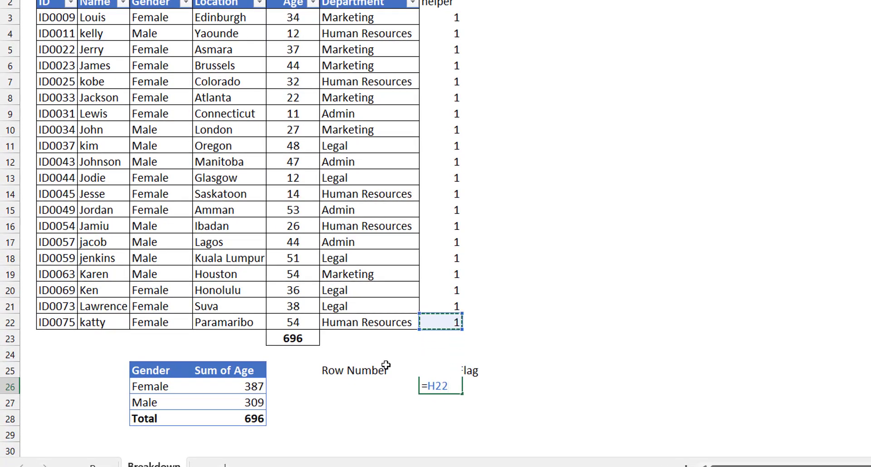
key(ctrl+shift+Up)
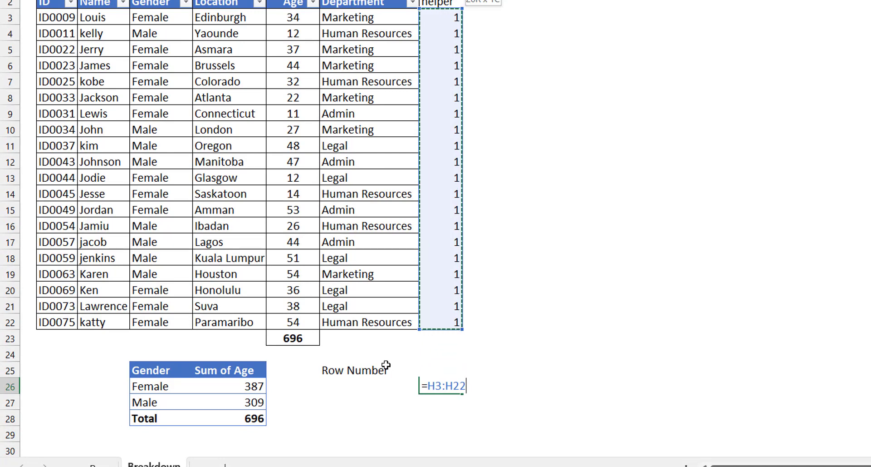
key(Return)
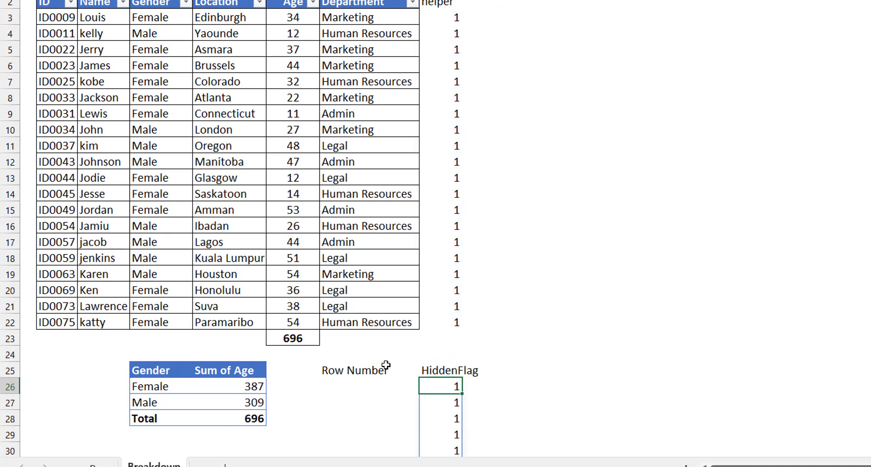
Enter =ROW(H3:H22) in G26 so row numbers 3, 4, 5… spill down
key(Up)
key(Left)
text(=row)
key(Tab)
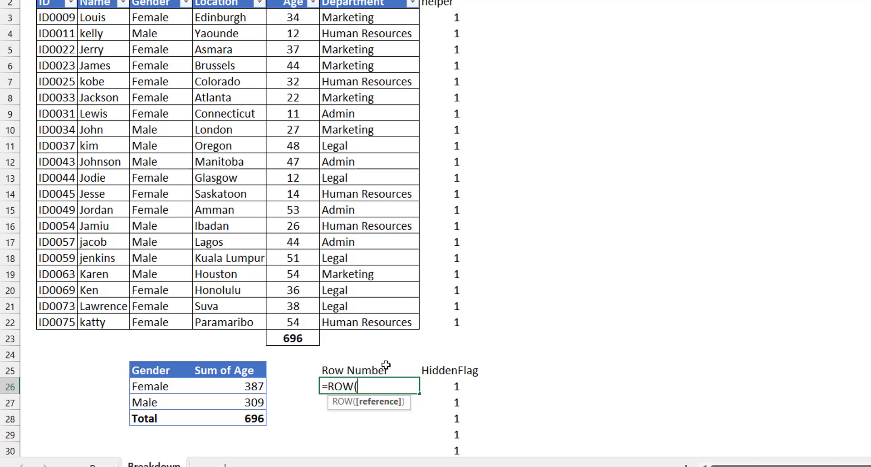
key(Right)
key(Right)
key(Up)
key(Up)
key(Left)
key(Up)
key(Up)
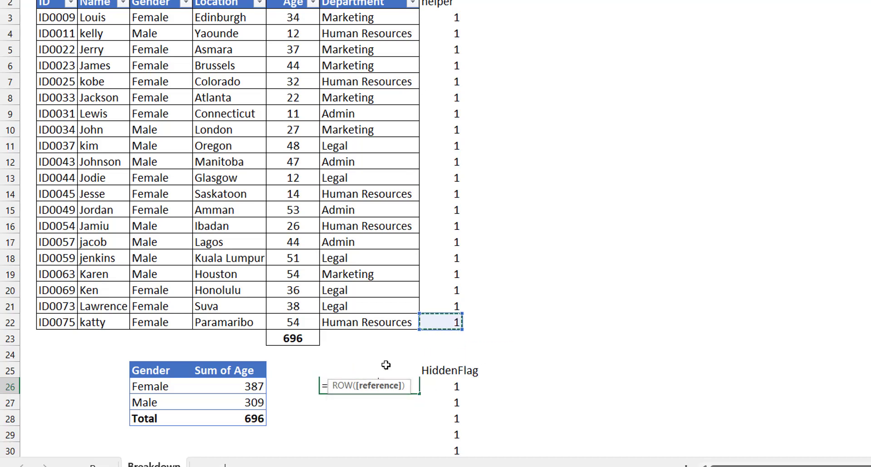
key(ctrl+shift+Up)
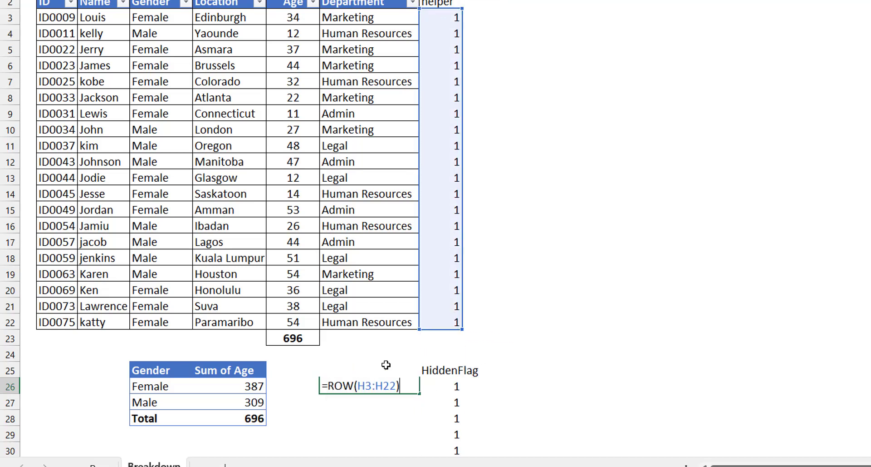
key(Return)
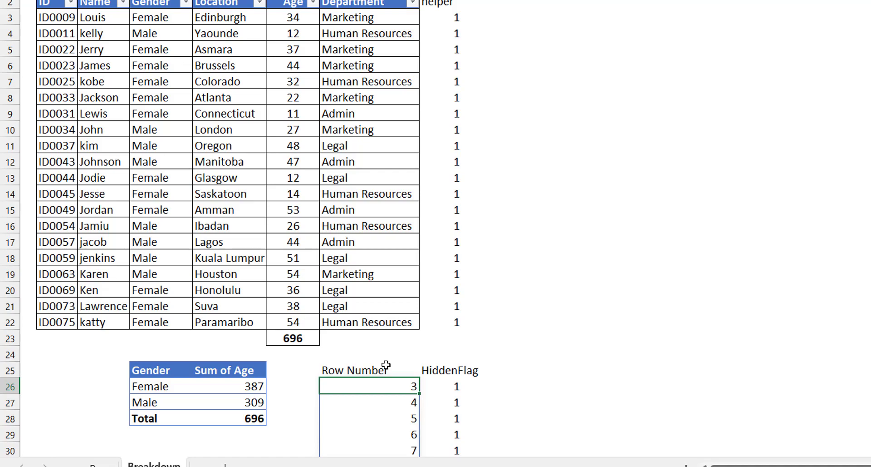
Filter the Department column to Marketing by searching 'marke'
click(392, 17)
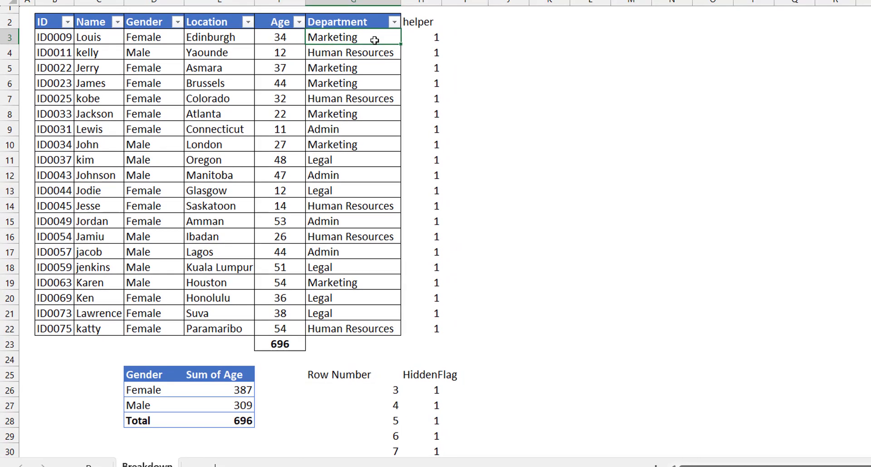
click(394, 23)
click(331, 171)
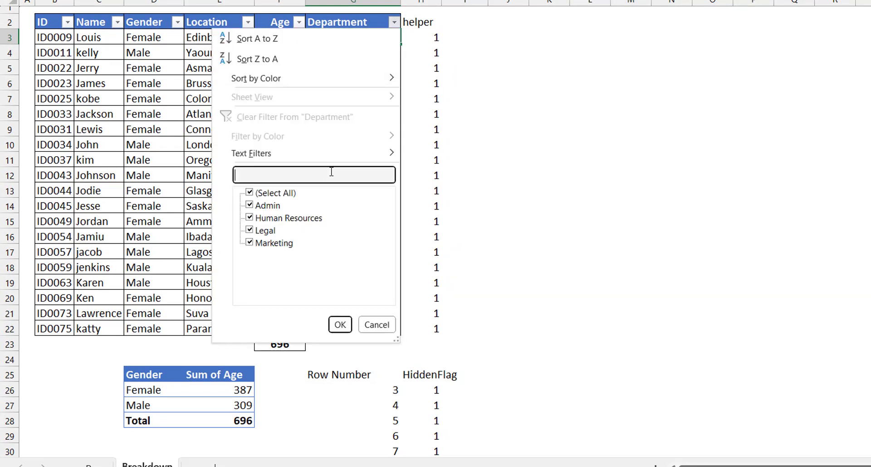
text(marke)
key(Return)
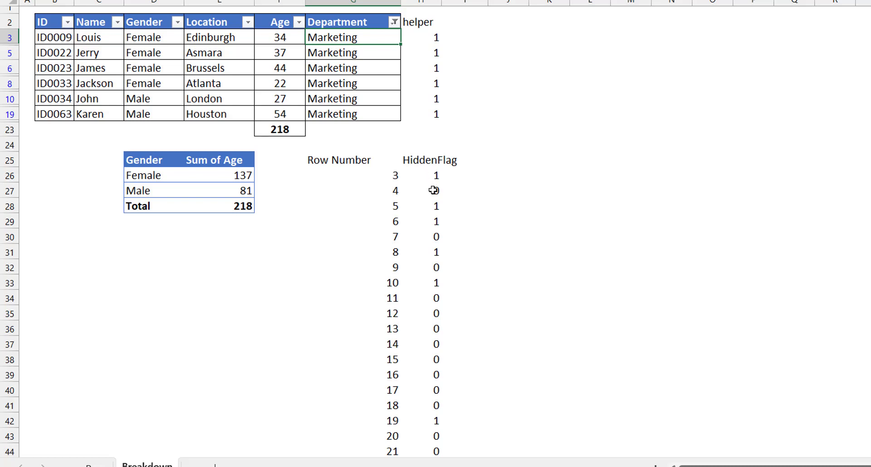
Select the HiddenFlag 1 values of the visible rows, including row 8, to compare them
click(433, 190)
click(428, 176)
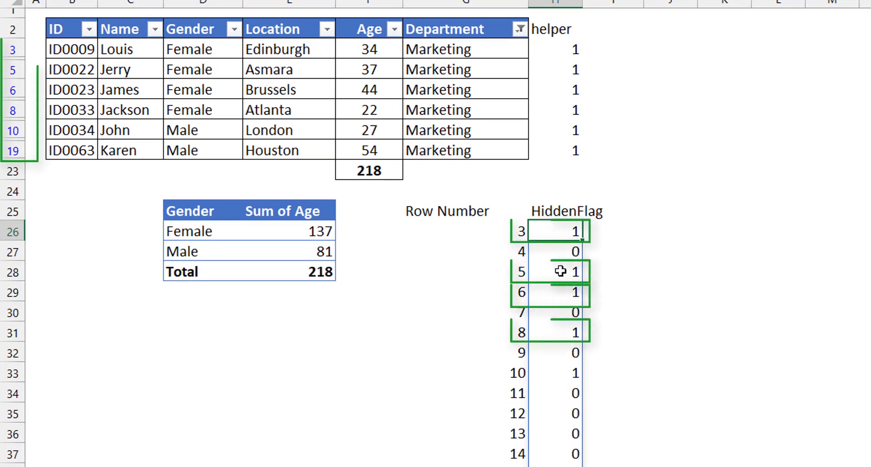
ctrl+click(561, 271)
ctrl+click(566, 295)
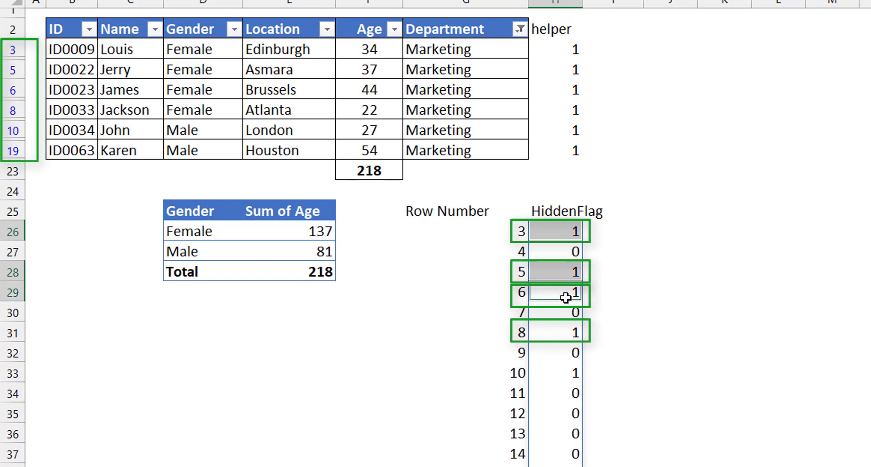
ctrl+click(568, 332)
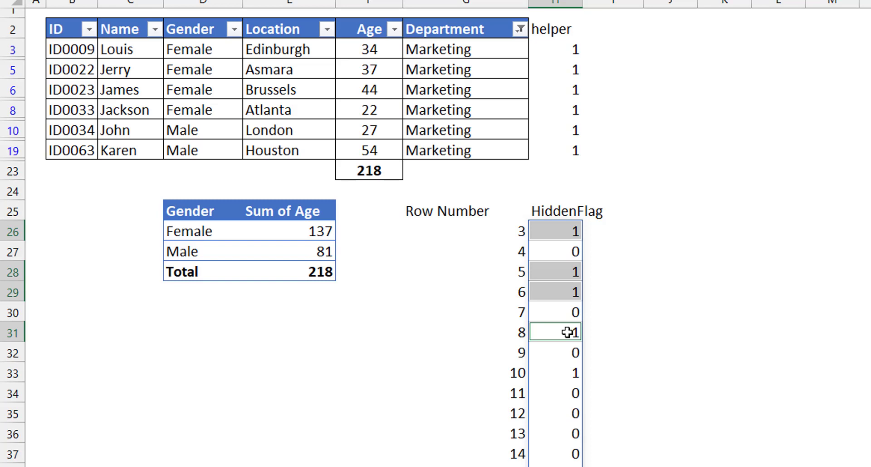
Clear the Department filter and delete the Row Number and HiddenFlag list starting at G25
click(520, 29)
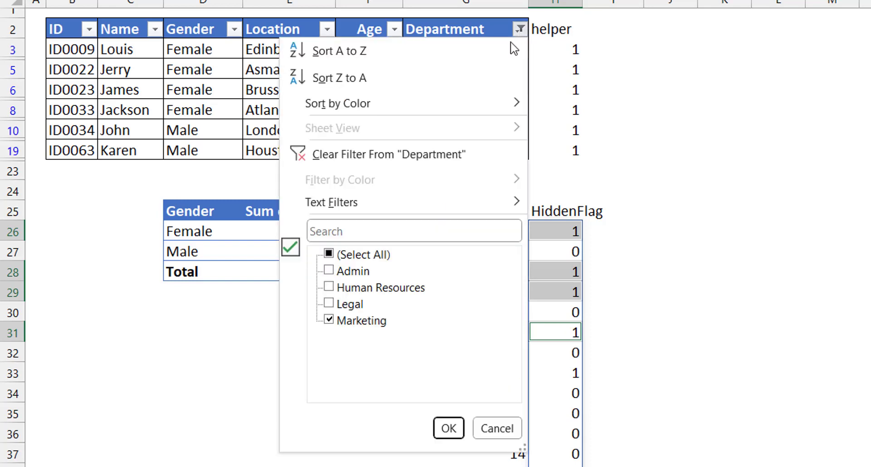
click(405, 156)
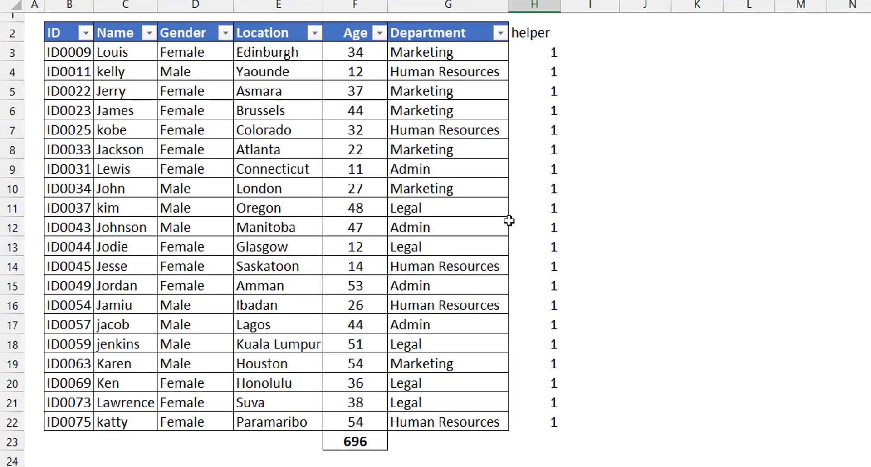
click(354, 400)
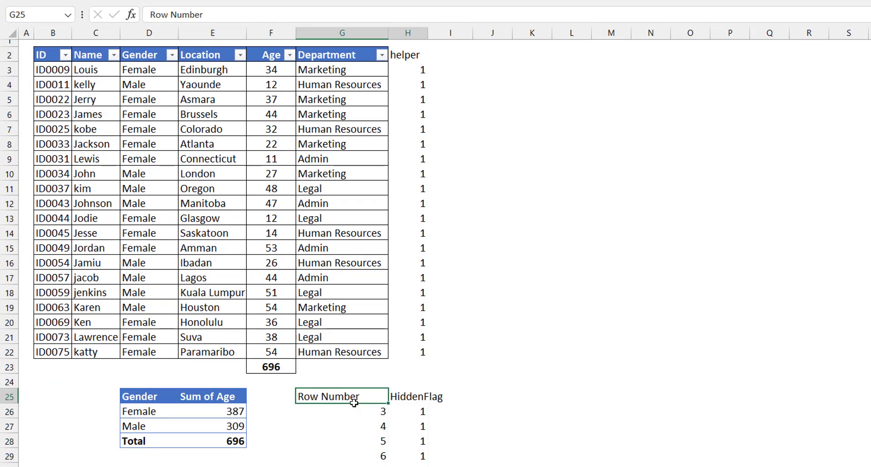
key(ctrl+shift+Right)
key(ctrl+shift+Down)
key(Delete)
key(Up)
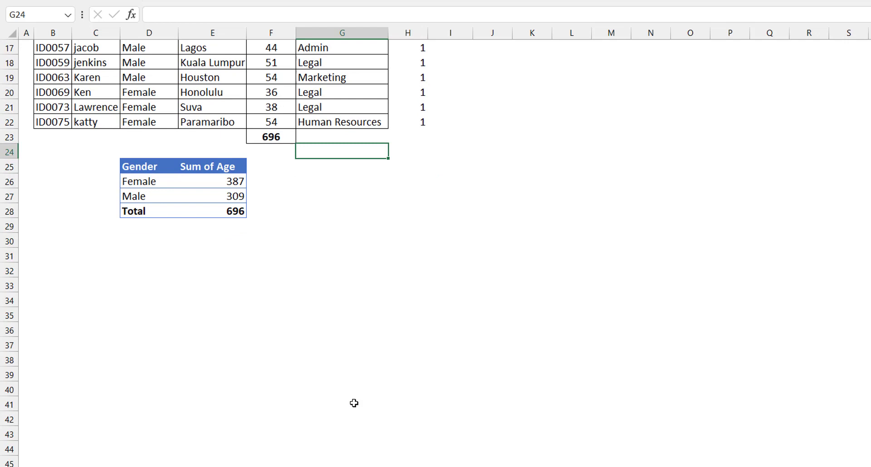
key(ctrl+Home)
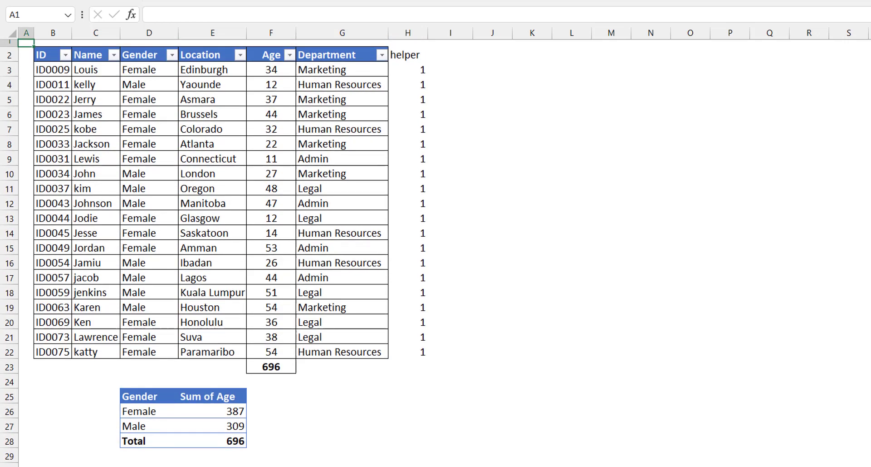
In G26 start a SUM formula over the ages F3:F22
click(337, 408)
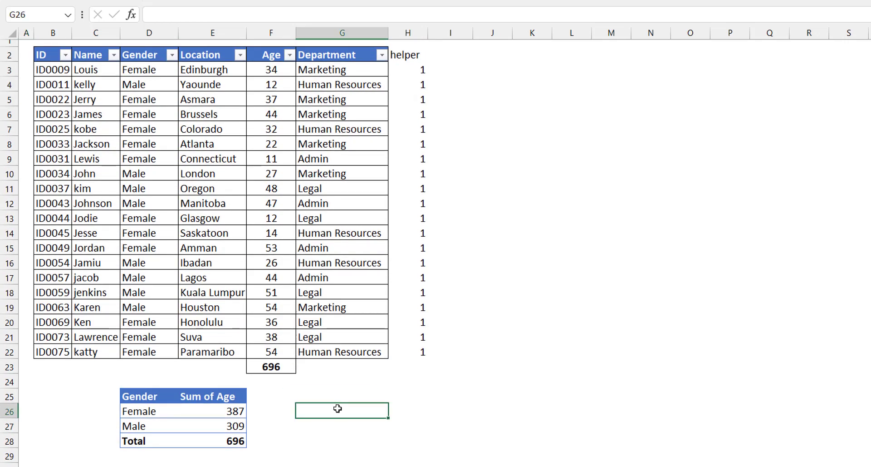
text(=sum)
key(Tab)
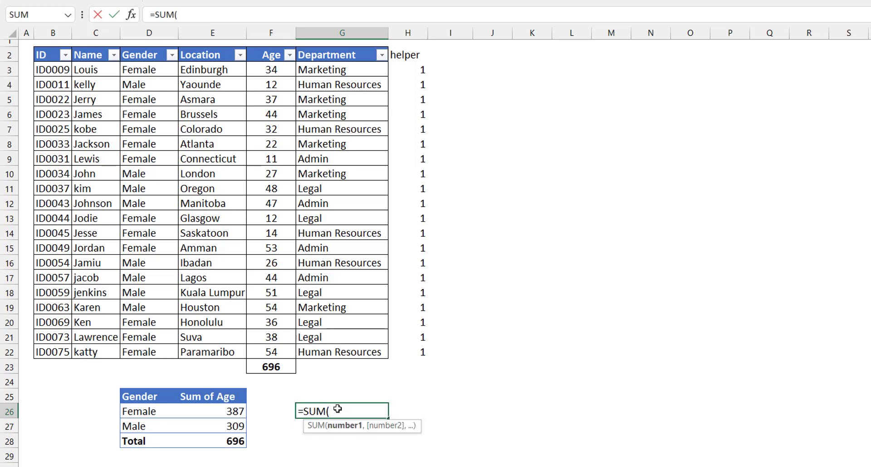
text(()
click(279, 70)
key(ctrl+shift+Down)
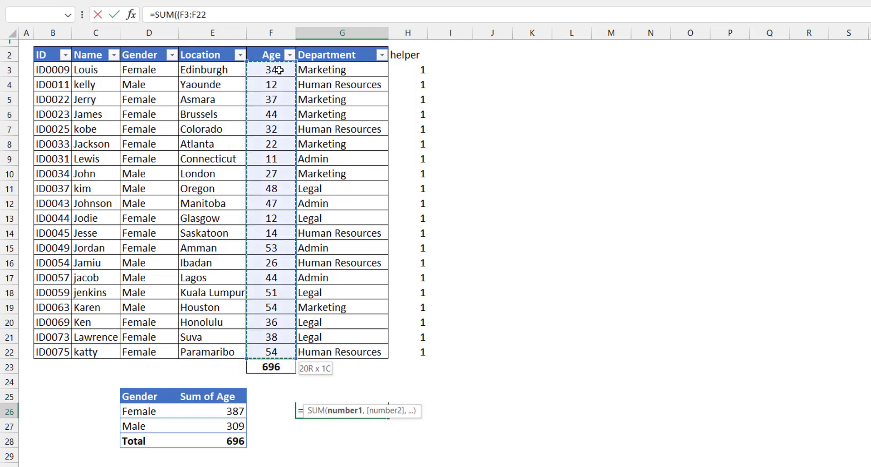
key(shift+Up)
Multiply the ages by (D3:D22=D26) and the helper range H3:H22 to complete the SUM
text()*()
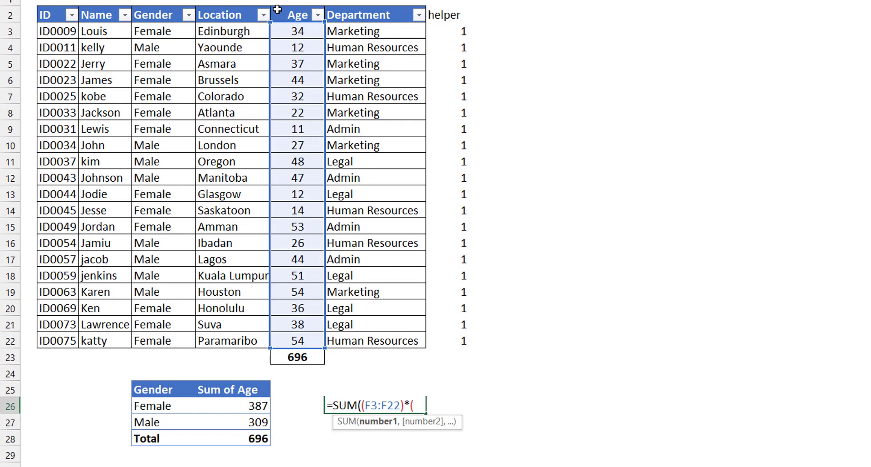
click(172, 31)
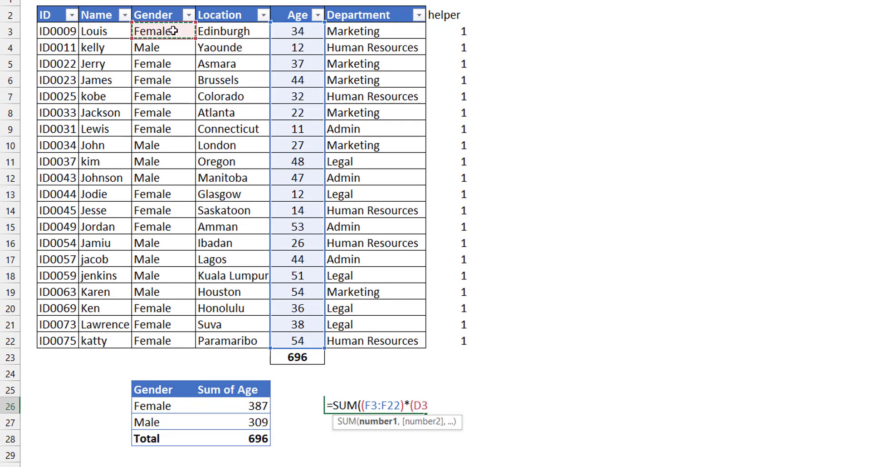
key(ctrl+shift+Down)
text(=)
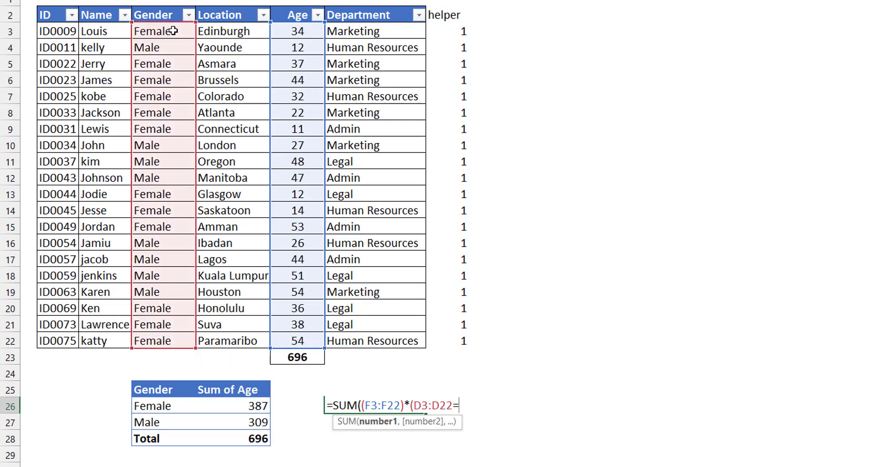
click(159, 406)
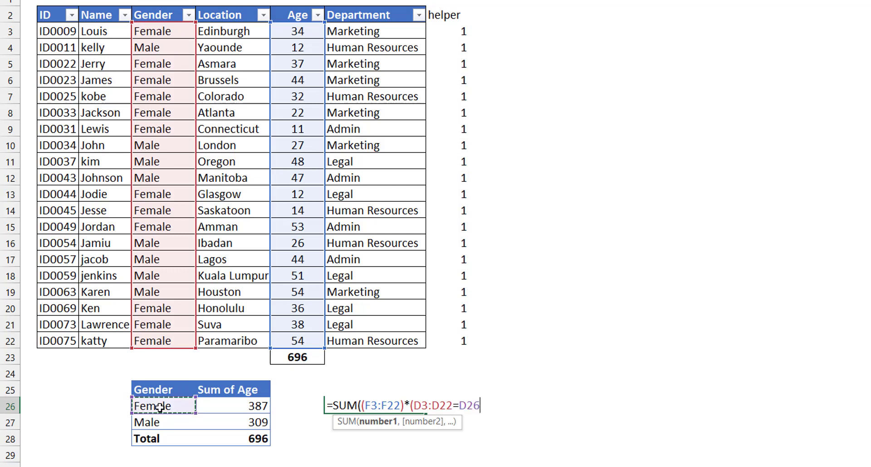
text())
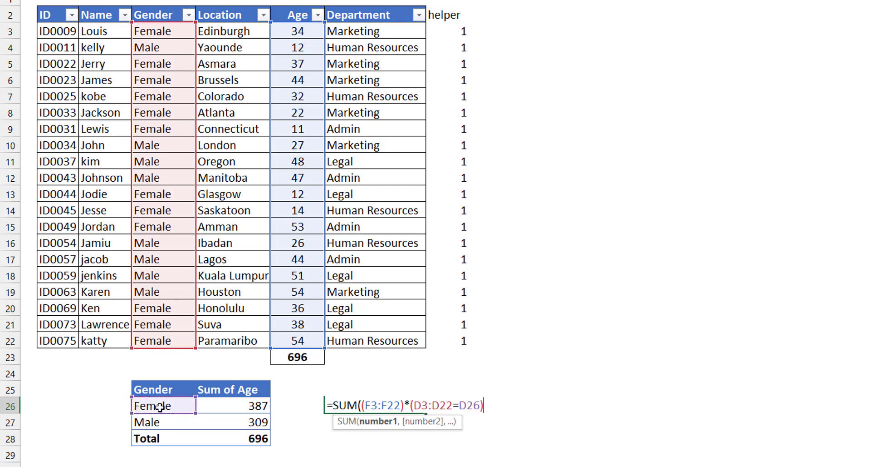
text(*()
click(458, 32)
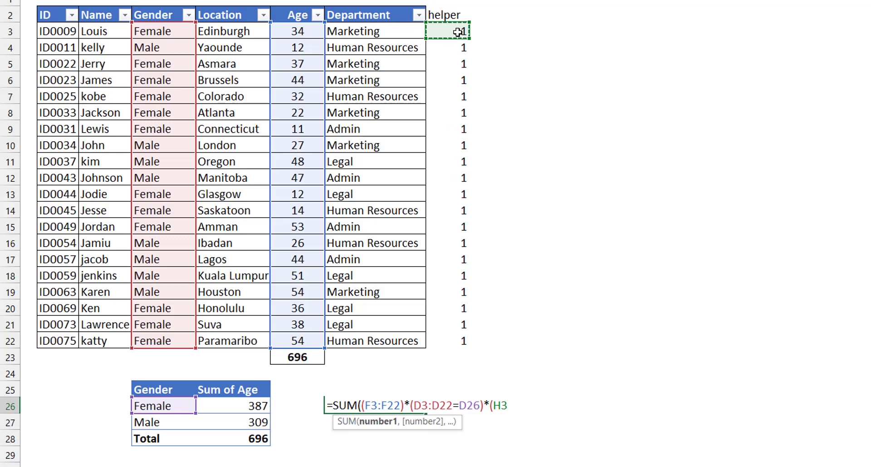
key(ctrl+shift+Down)
text()))
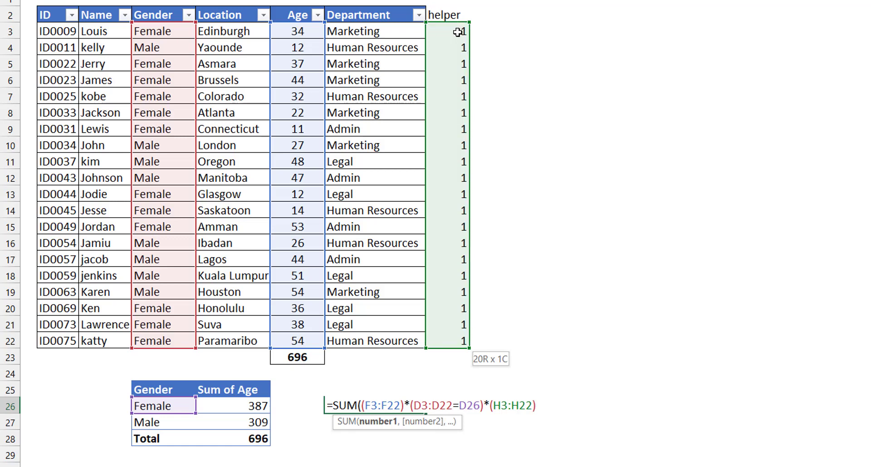
key(Return)
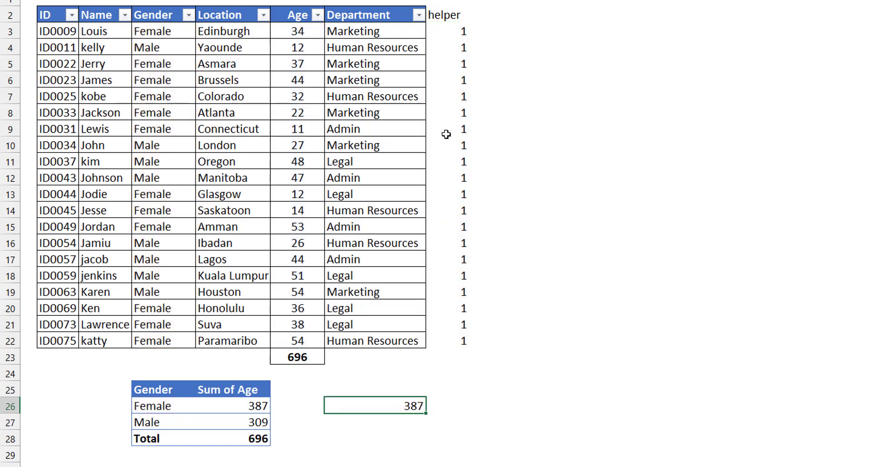
click(418, 16)
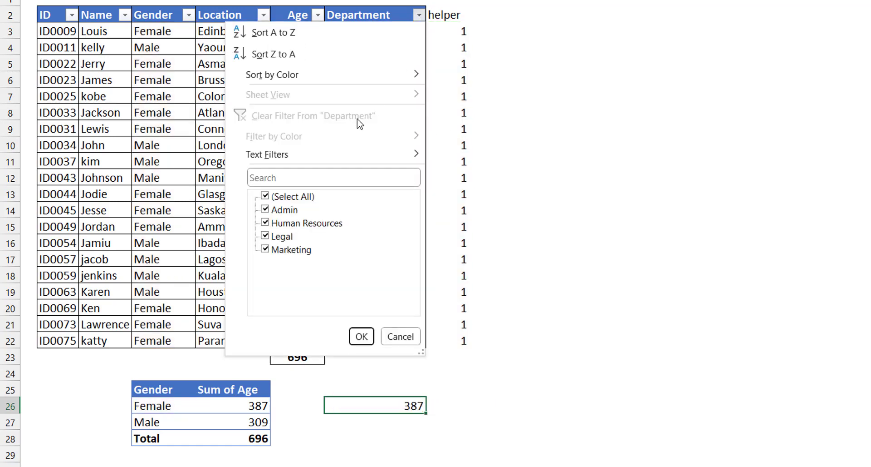
click(324, 178)
text(mark)
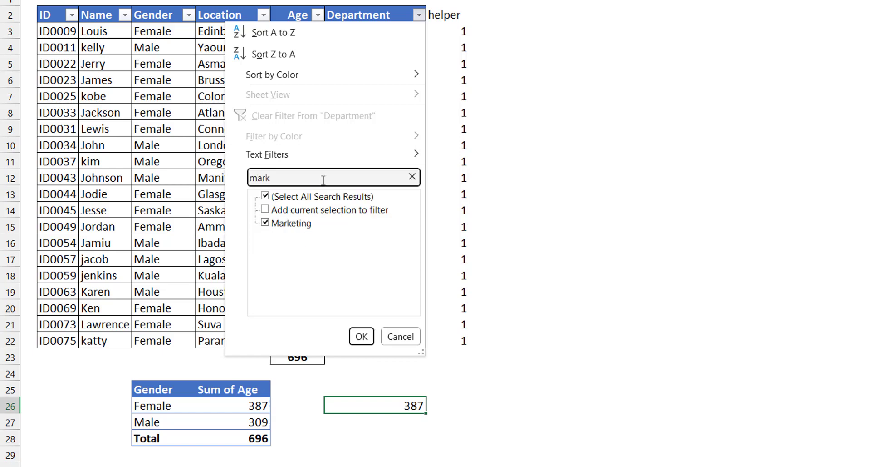
key(Return)
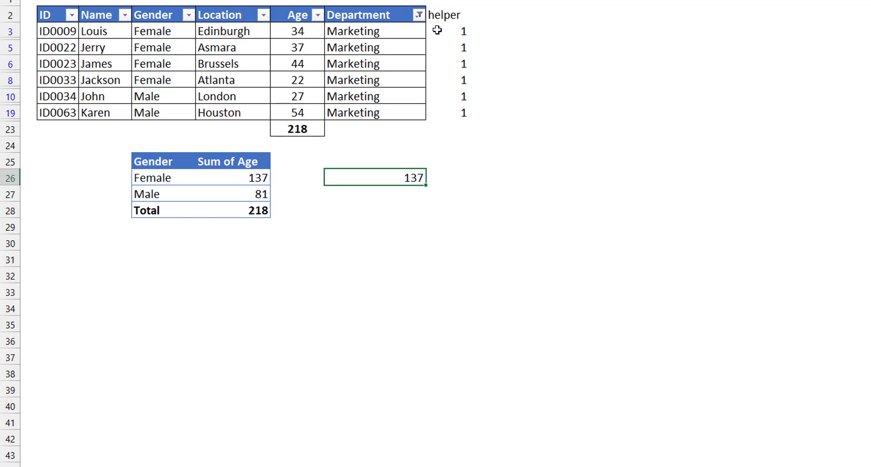
click(418, 15)
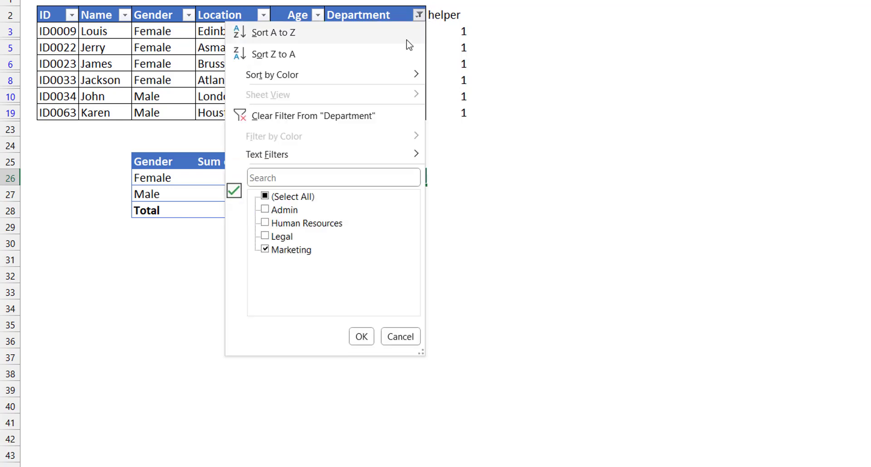
click(357, 118)
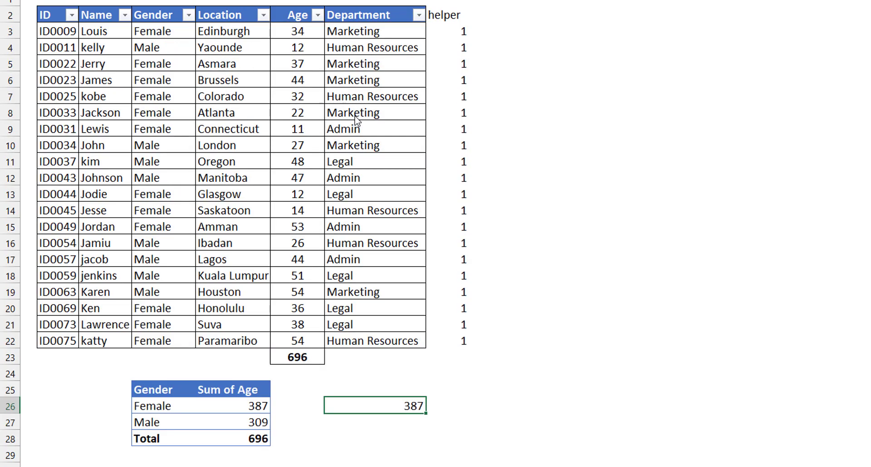
Inspect the =SUBTOTAL(103,G3) helper formulas starting at H3
click(460, 32)
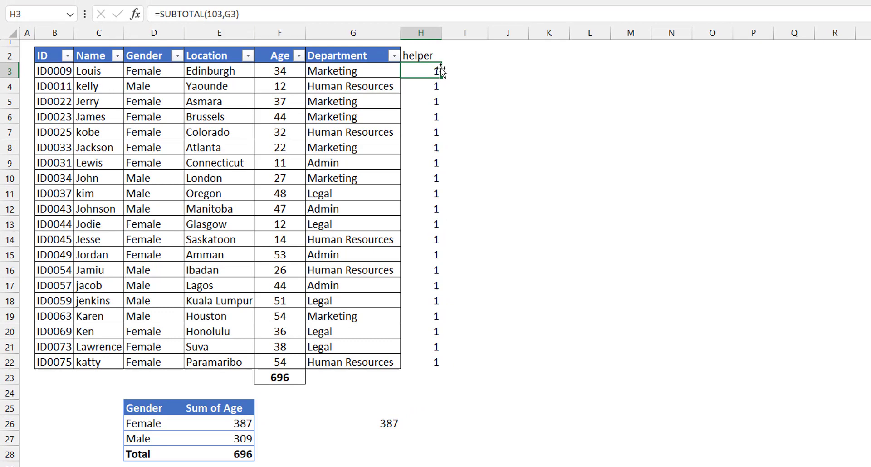
key(Down)
key(Down)
key(Down)
key(Down)
key(Down)
key(Down)
key(Down)
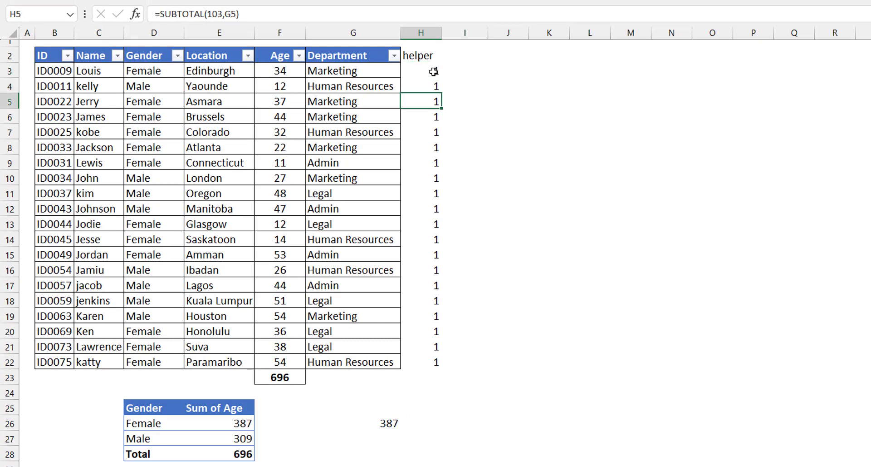
key(Up)
key(Up)
key(Up)
key(Up)
key(Up)
key(Up)
key(Up)
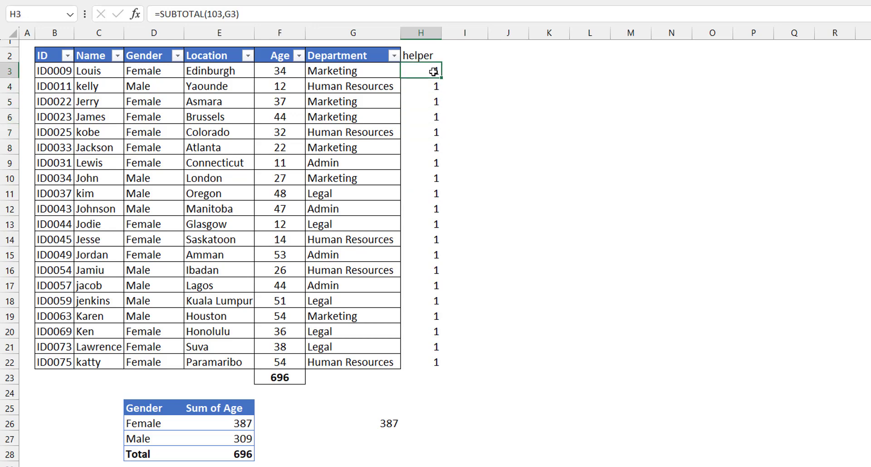
Enter =MAP(G3:G22,LAMBDA(x,SUBTOTAL(103,x))) in I3 so a 1 spills down to I22
click(464, 70)
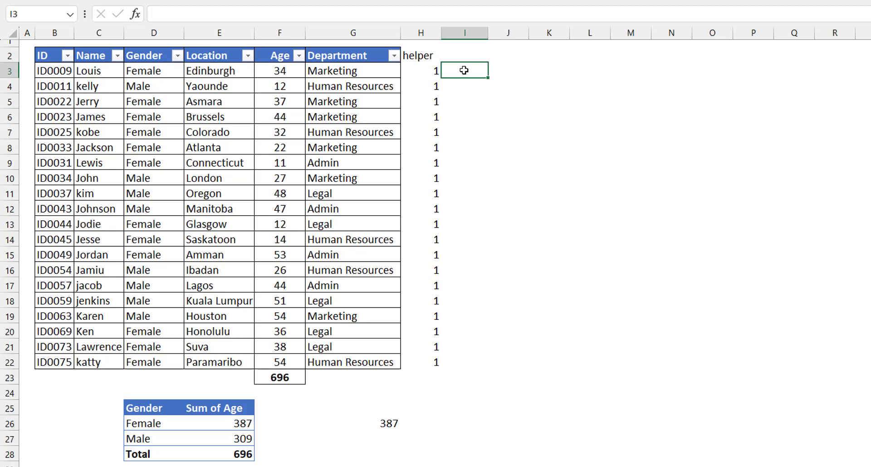
text(=map)
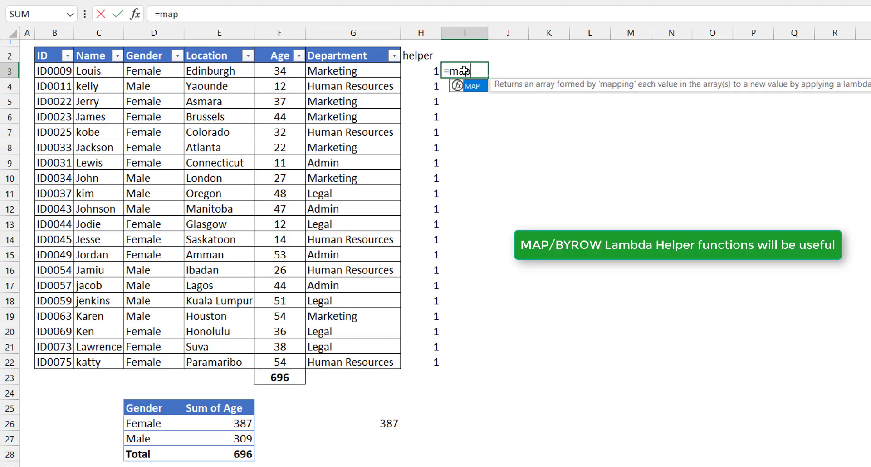
key(Tab)
key(Left)
key(Left)
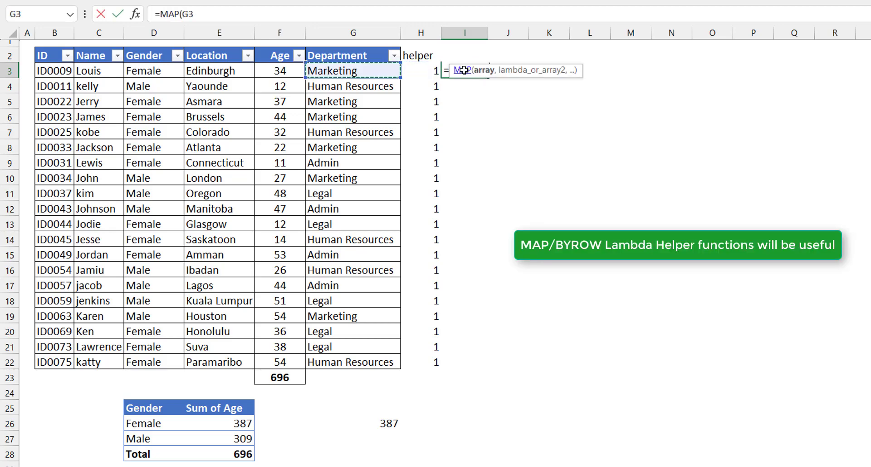
key(ctrl+shift+Down)
text(,lambda)
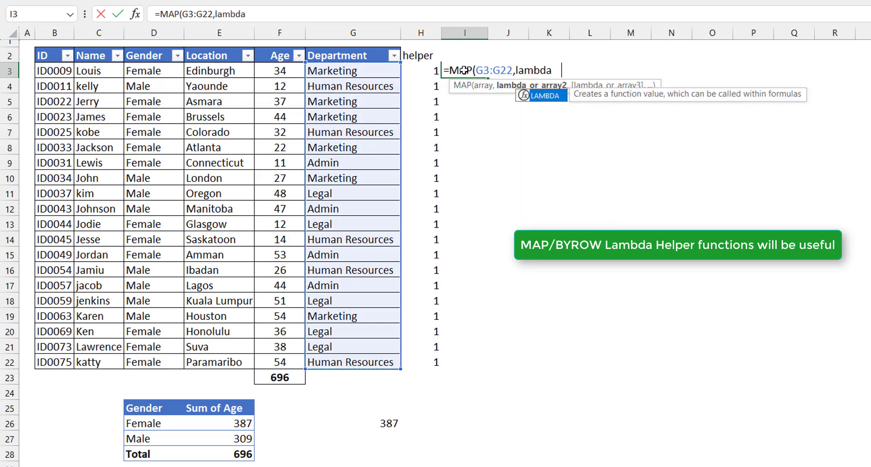
key(Tab)
text(x,)
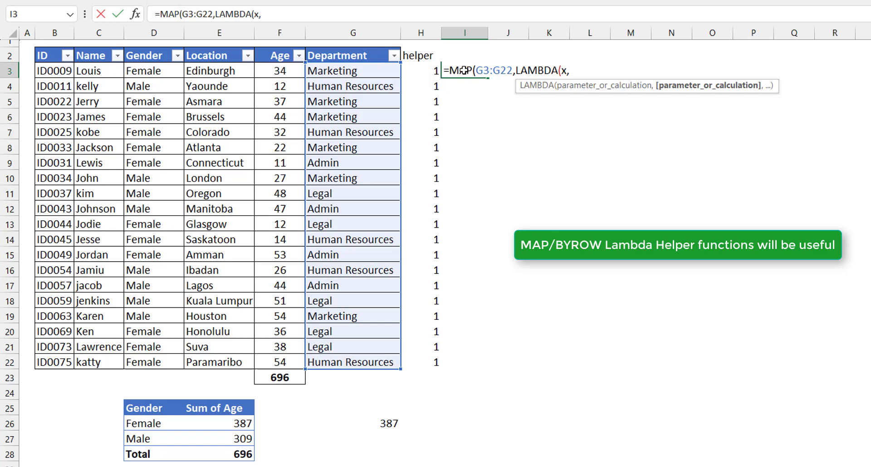
text(subto)
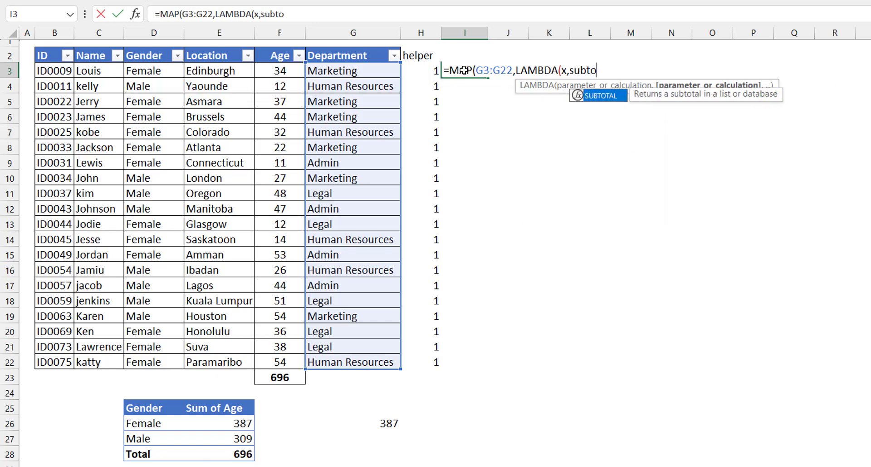
key(Tab)
key(BackSpace)
text(103,x))
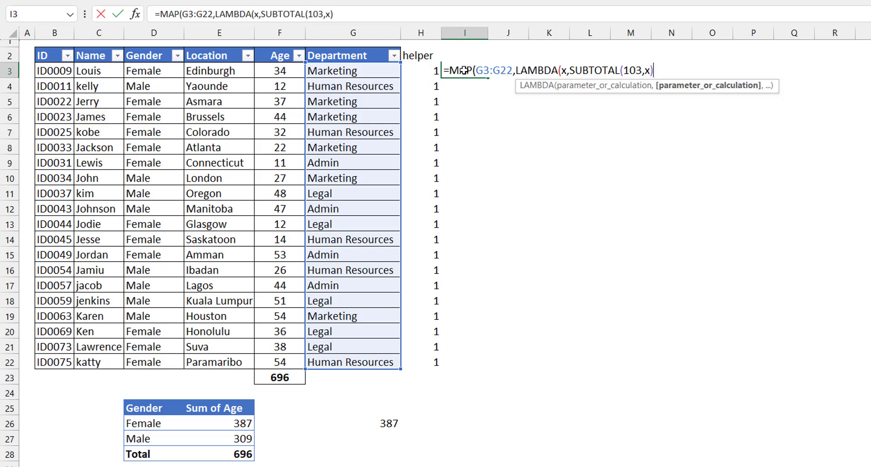
text()))
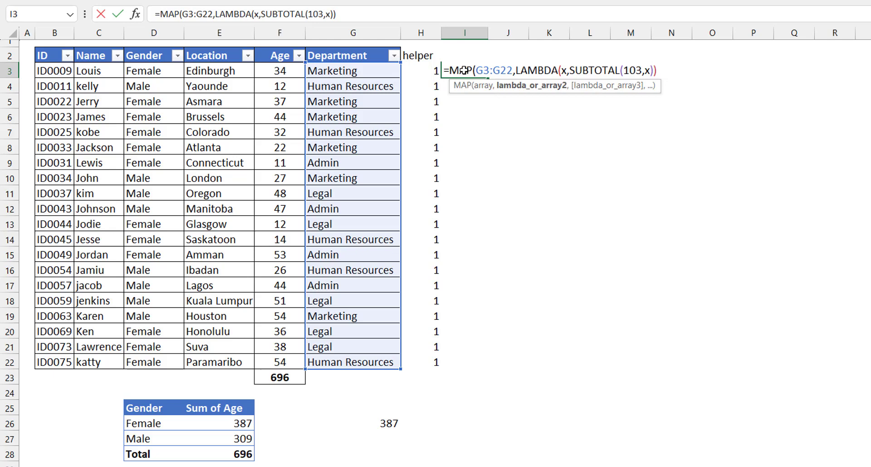
key(ctrl+Return)
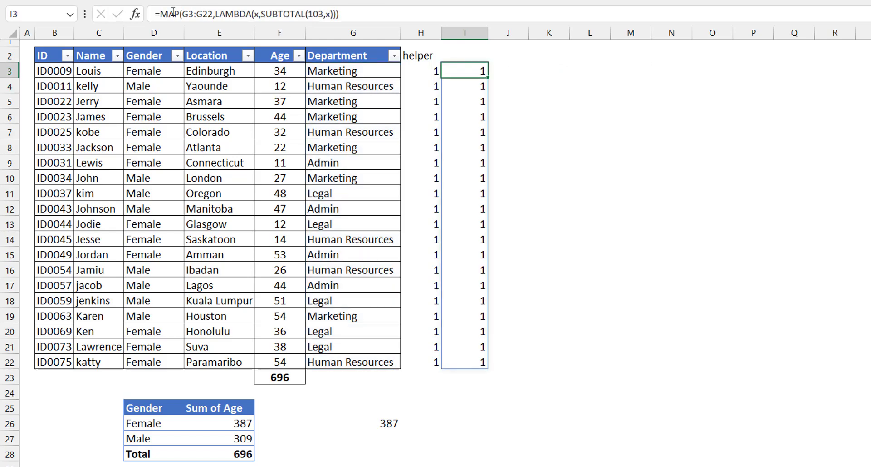
Copy the MAP formula text and clear both helper columns H3:I22
drag(159, 14, 370, 25)
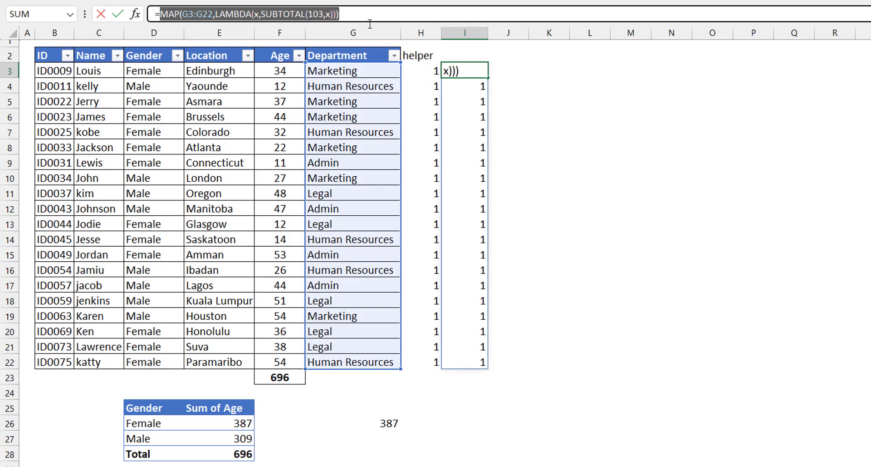
key(Escape)
key(Left)
key(shift+Right)
key(ctrl+shift+Down)
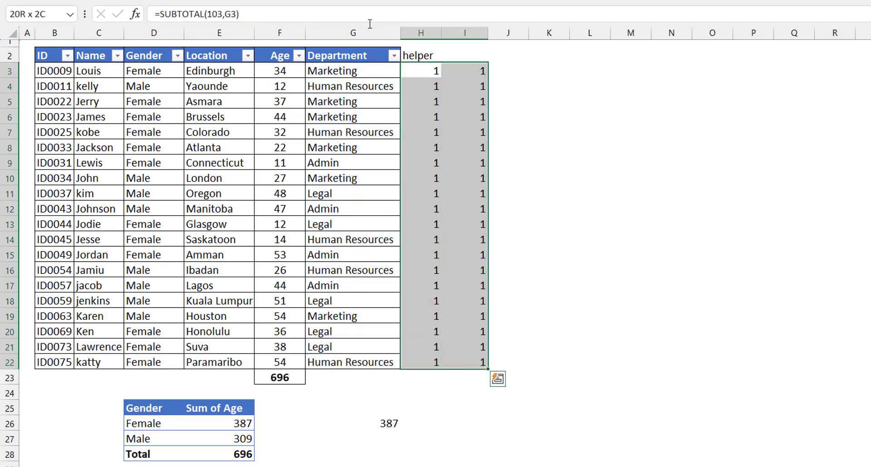
key(Delete)
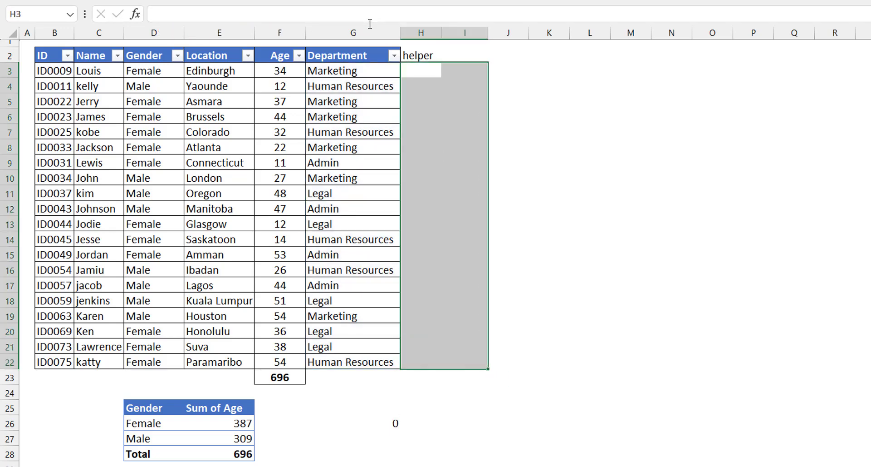
In G26, replace the H3:H22 reference with MAP(G3:G22,LAMBDA(x,SUBTOTAL(103,x)))
click(389, 423)
key(F2)
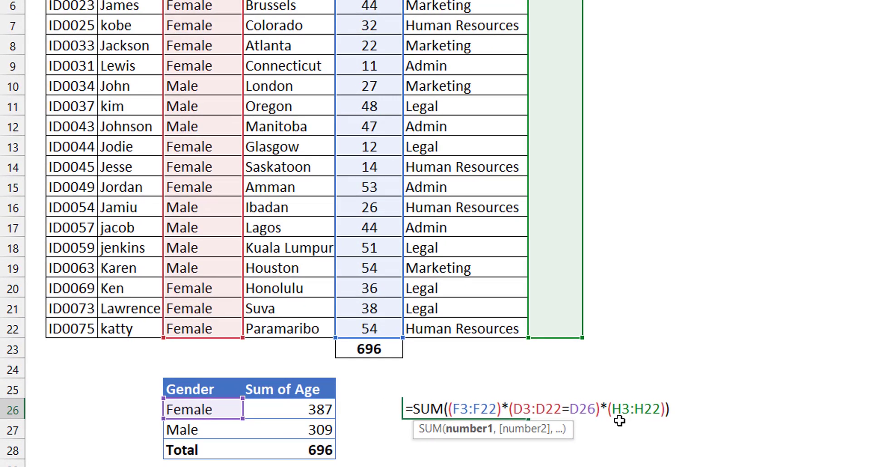
drag(612, 409, 661, 414)
text(MAP(G3:G22,LAMBDA(x,SUBTOTAL(103,x))))
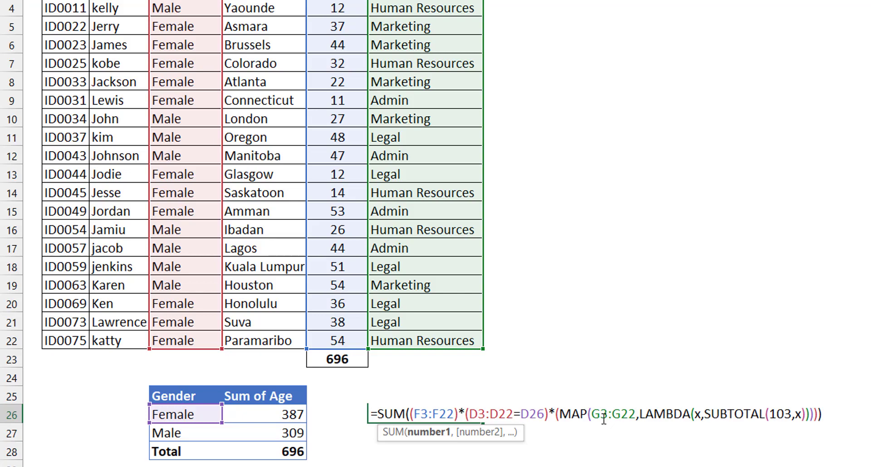
key(ctrl+Return)
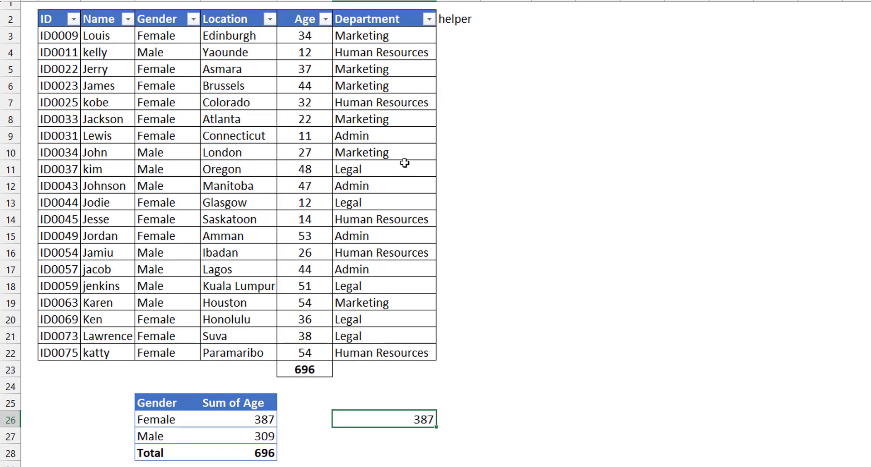
Filter Department to Marketing, cancel a stray entry in row 6, then clear the filter
click(428, 19)
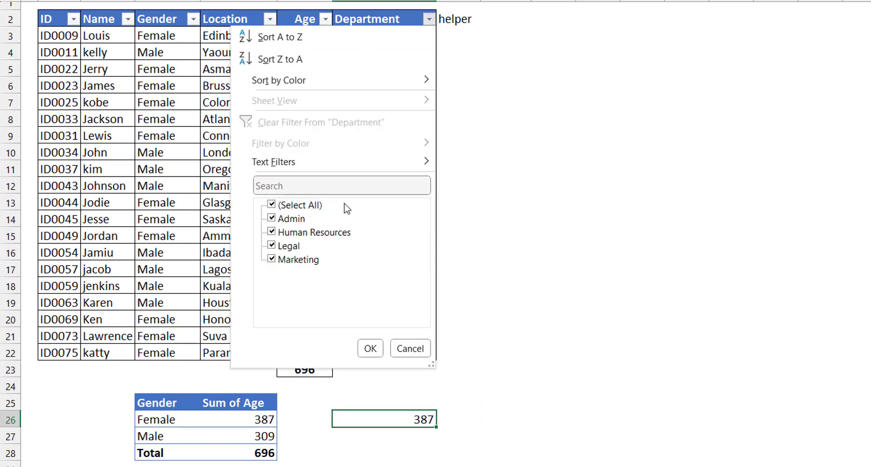
click(346, 186)
text(mark)
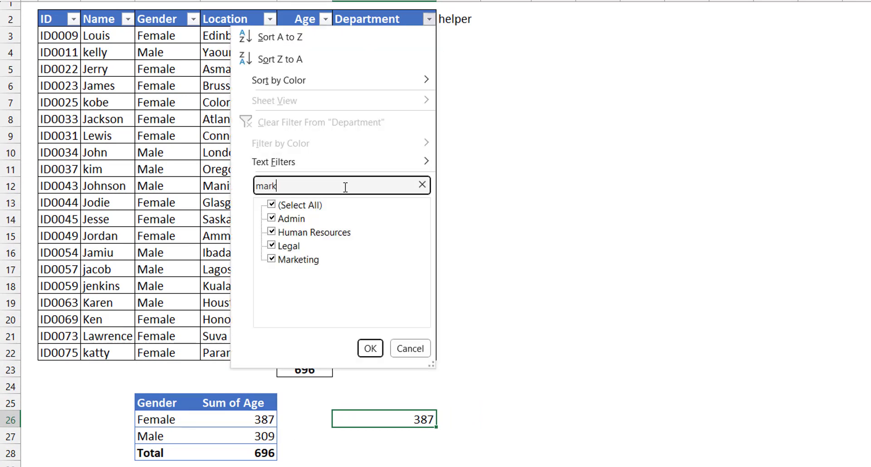
key(Return)
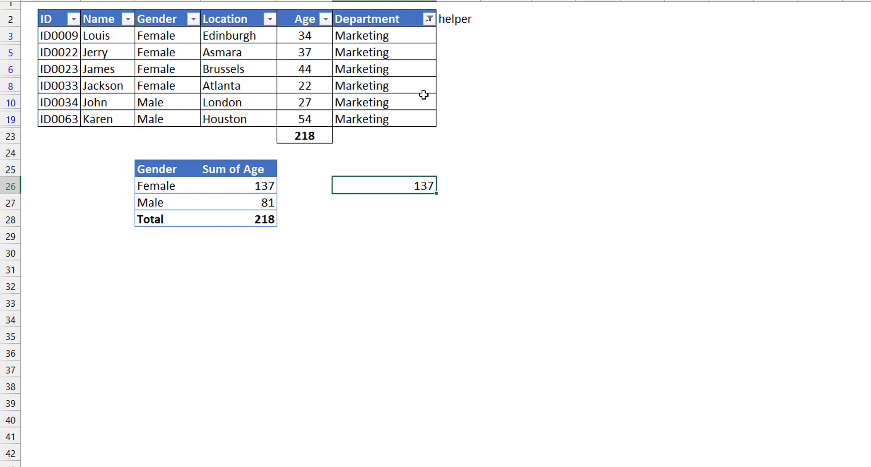
click(410, 61)
text(ac)
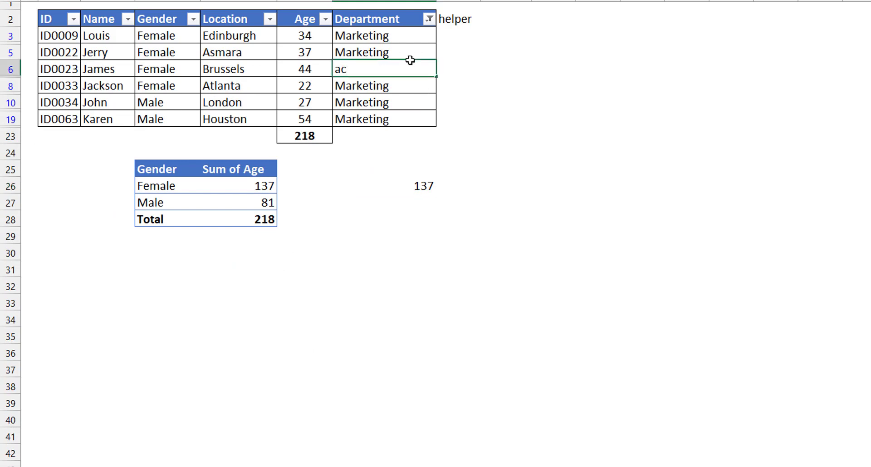
key(Escape)
click(429, 19)
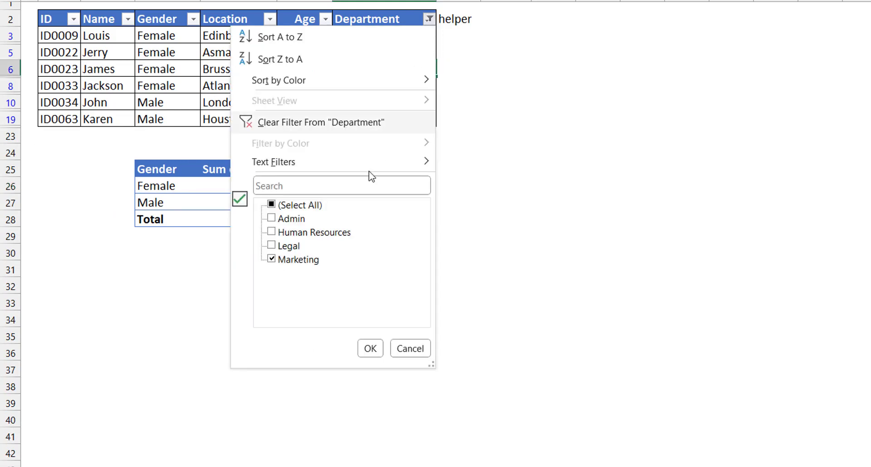
click(330, 123)
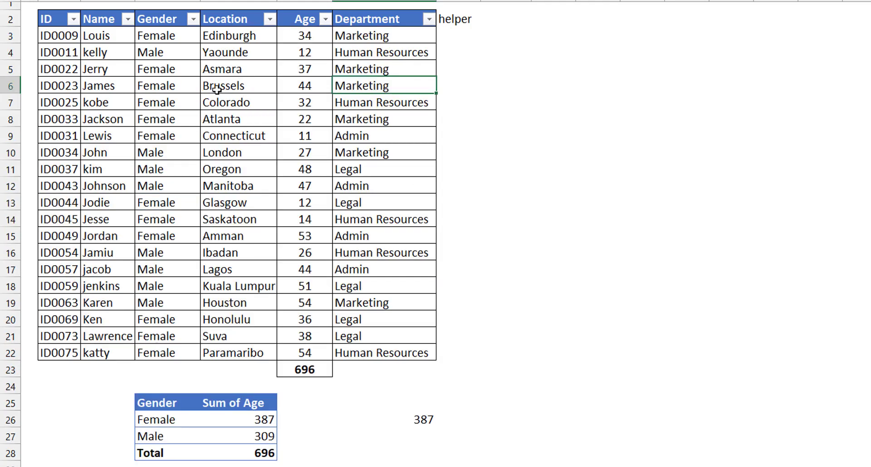
Filter the Name column to names matching k*
click(128, 19)
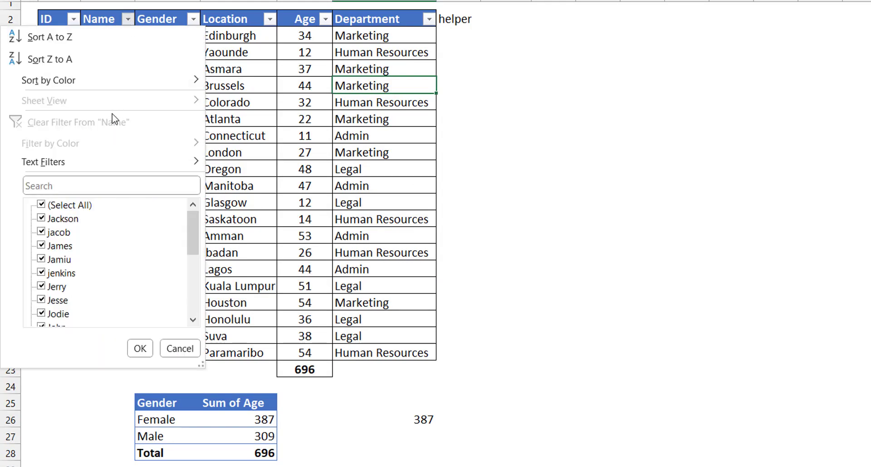
click(106, 183)
text(k*)
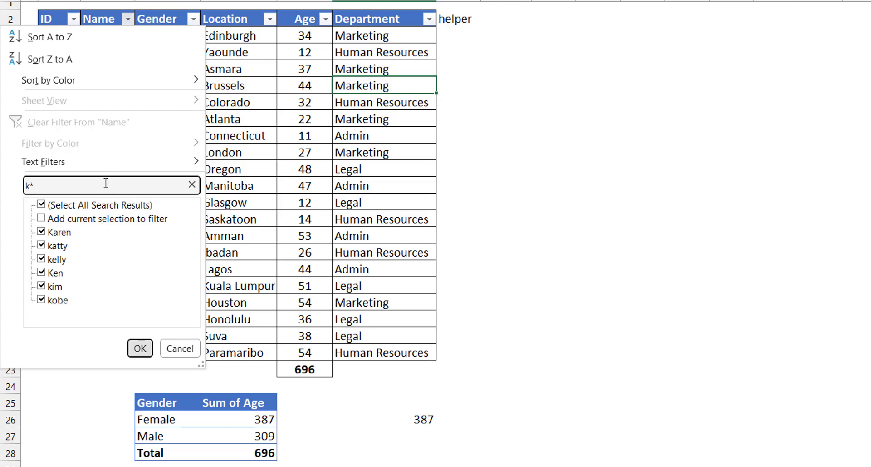
key(Return)
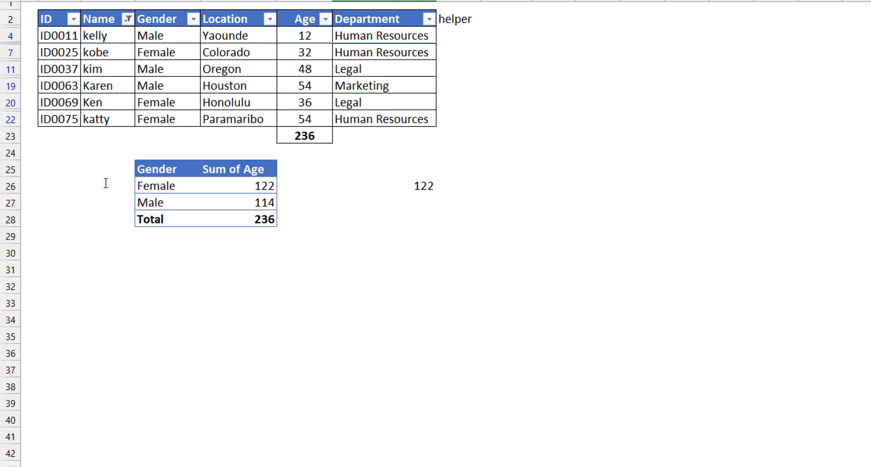
Select the 122 result and the female ages 32, 36 and 54 to verify it
click(410, 186)
click(410, 186)
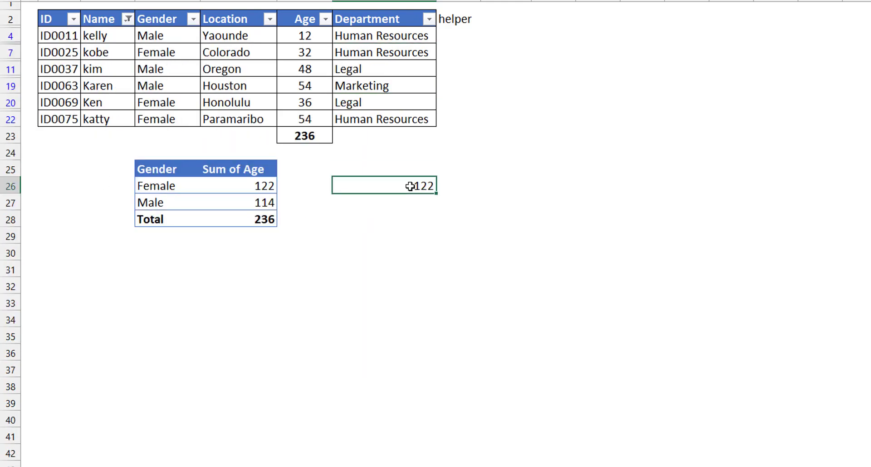
click(304, 59)
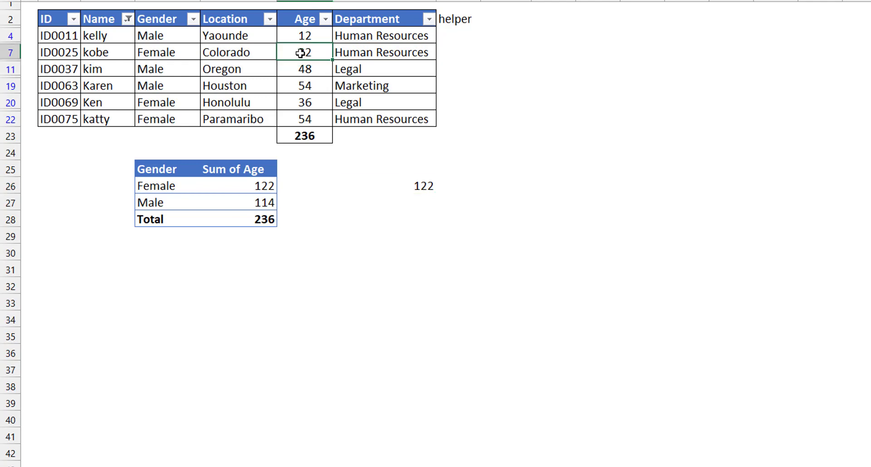
ctrl+click(308, 104)
ctrl+click(313, 119)
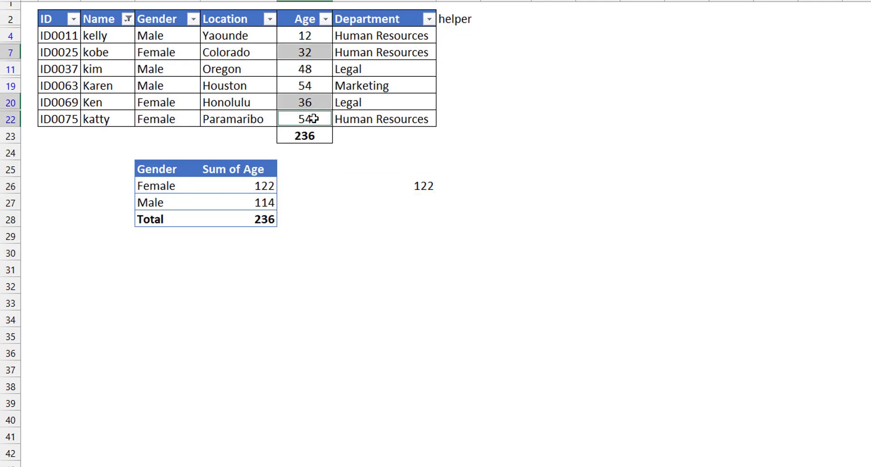